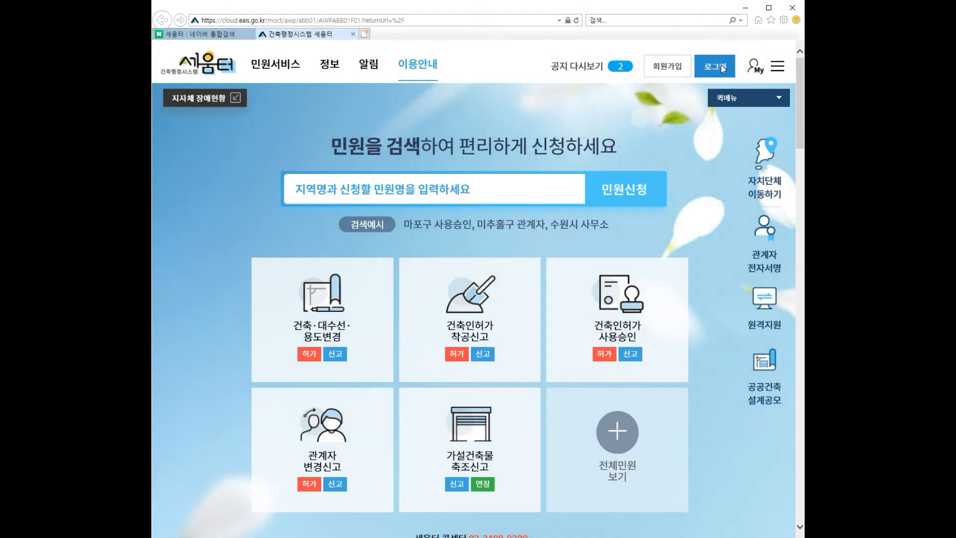
Step: Start a certificate login and enter the certificate password
click(649, 210)
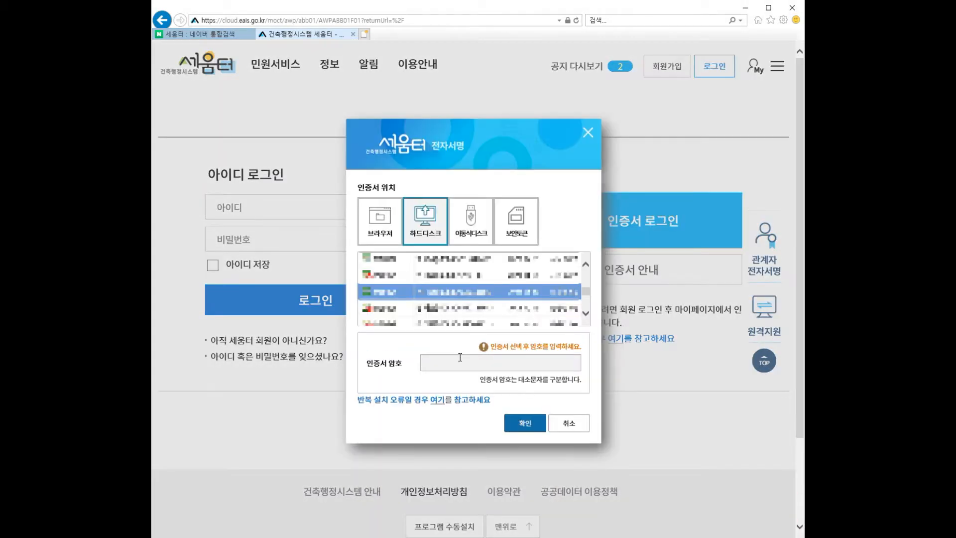
text(***********)
Step: Log in and go to the 가설건축물축조신고 application under 건축인허가
key(Return)
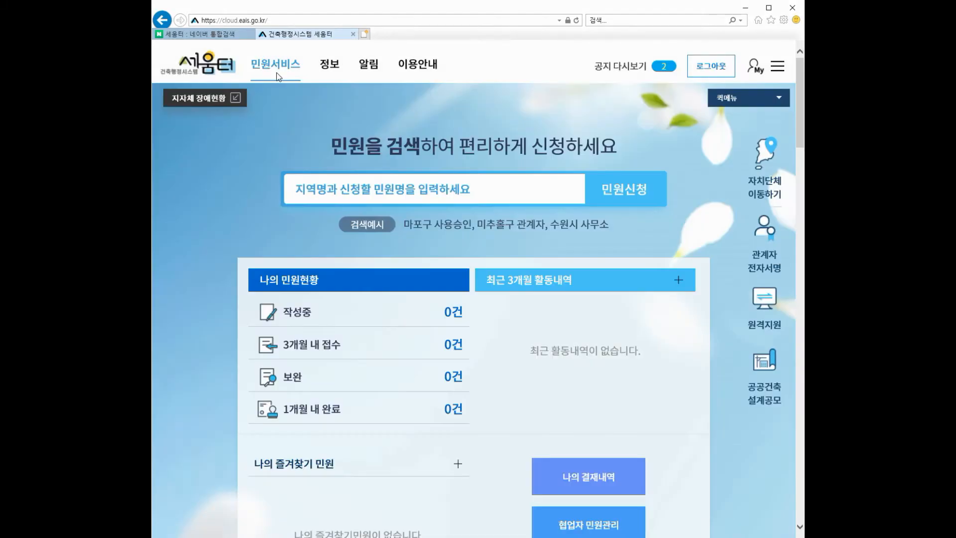
mouse_move(276, 72)
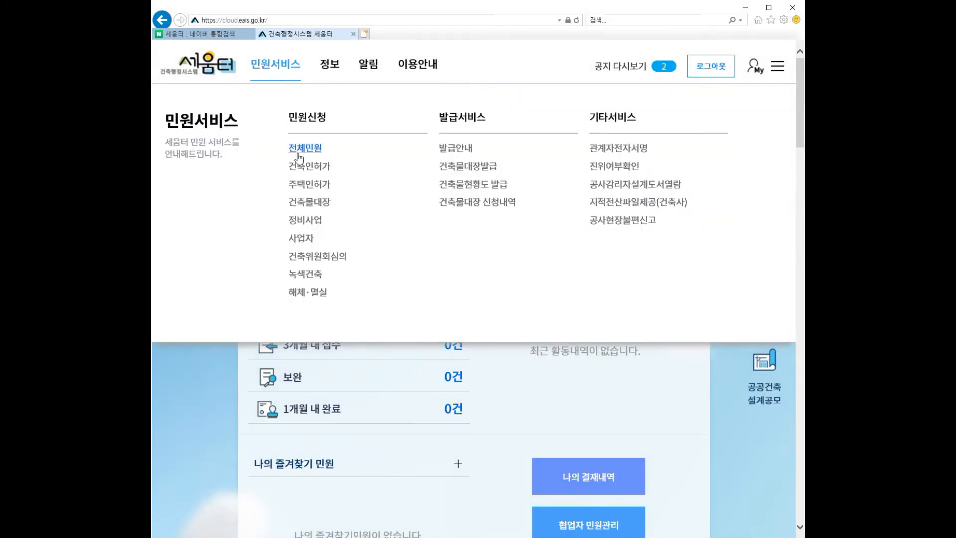
click(306, 169)
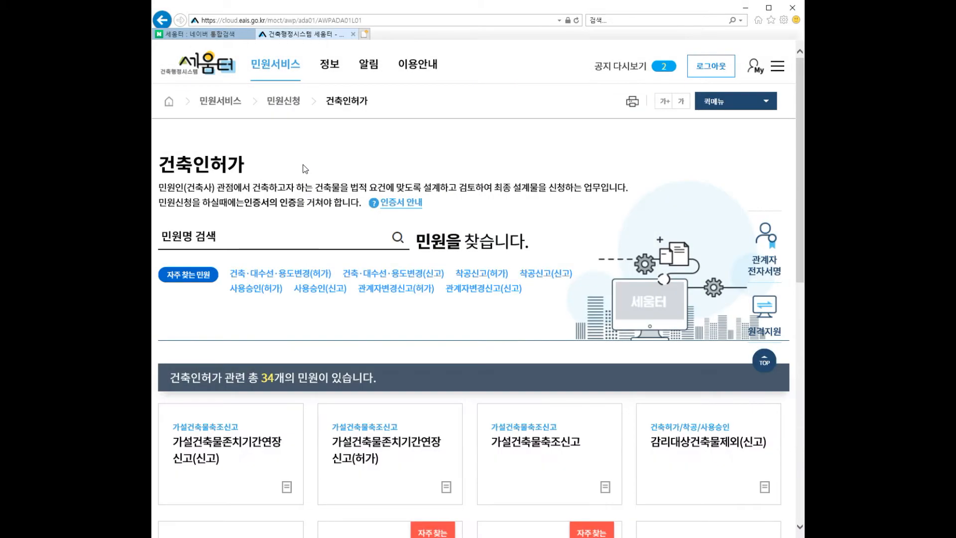
click(535, 444)
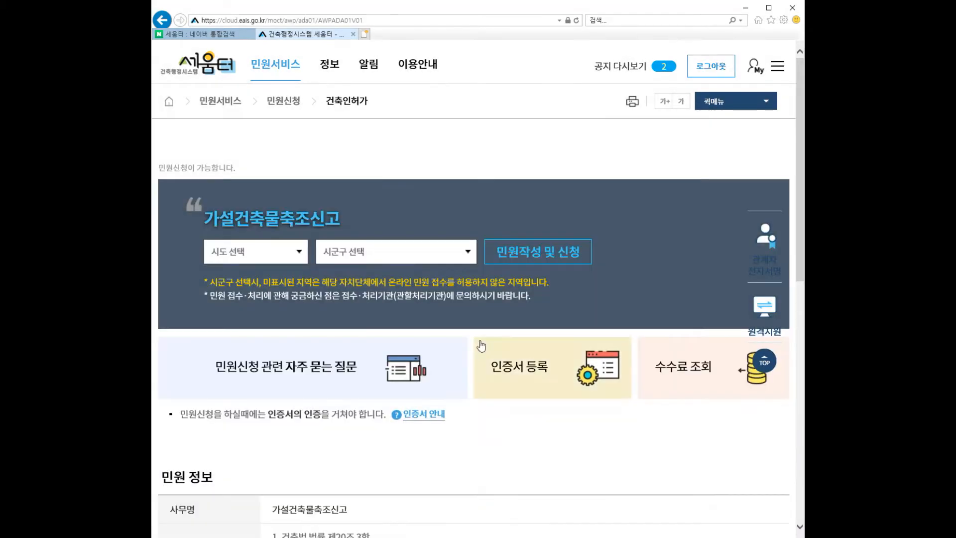
Step: Choose 경상북도 and 경주시청 as the region and start writing the application
click(299, 254)
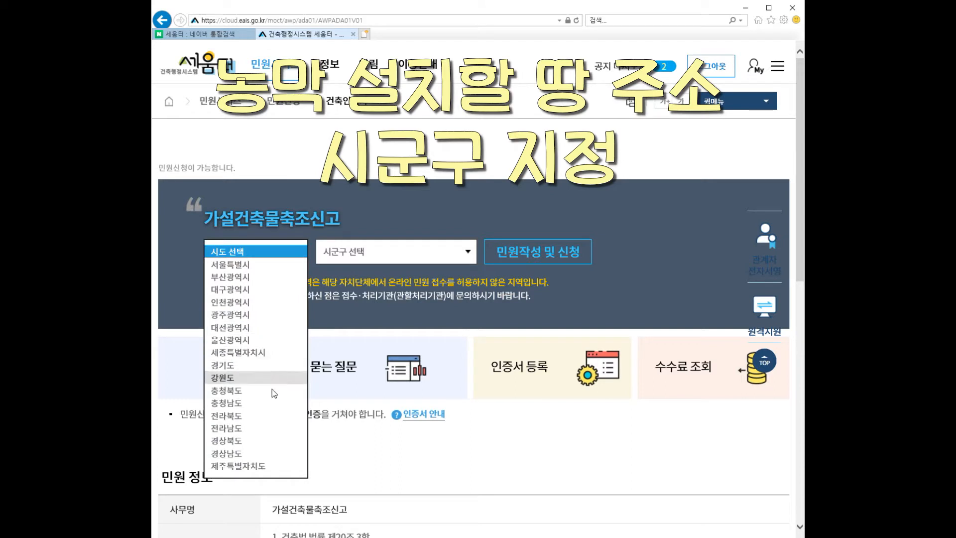
click(256, 441)
click(369, 258)
click(355, 240)
click(549, 260)
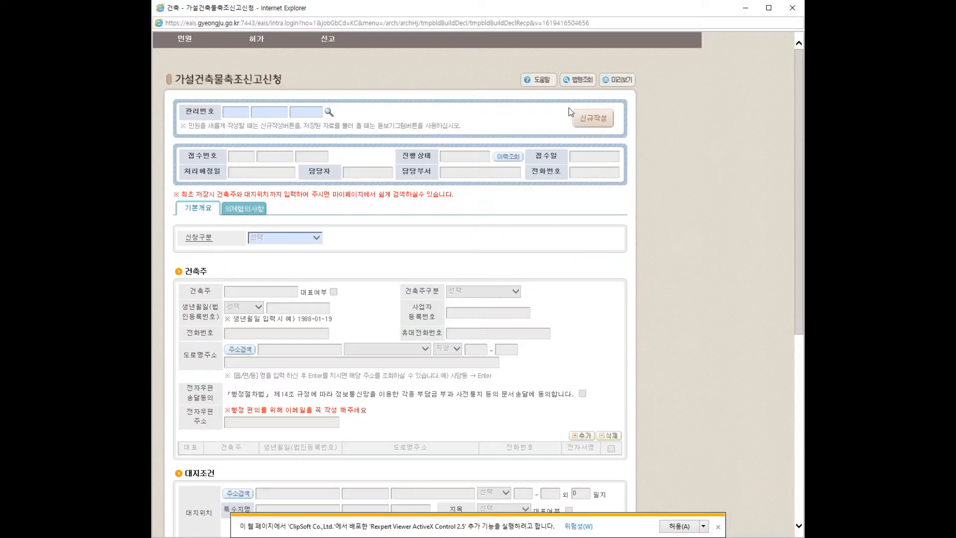
Step: Start a new report and enter the owner's name, type 개인, 내국인, birthdate 1980-08-08
click(599, 122)
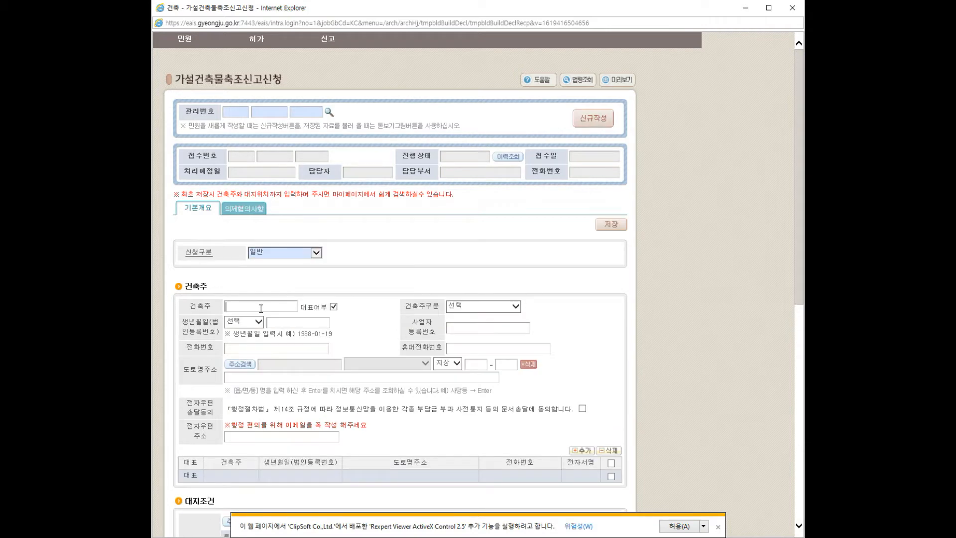
text(홍길동)
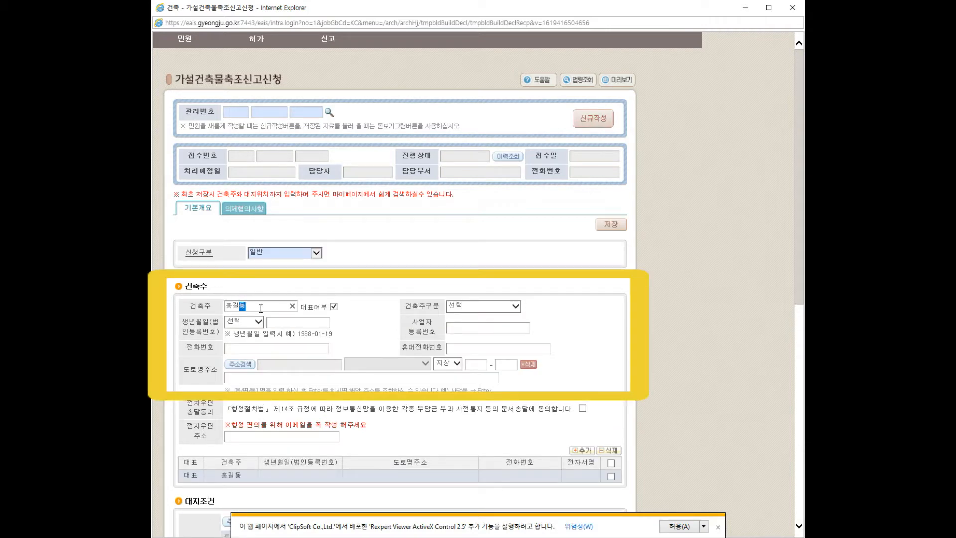
click(515, 306)
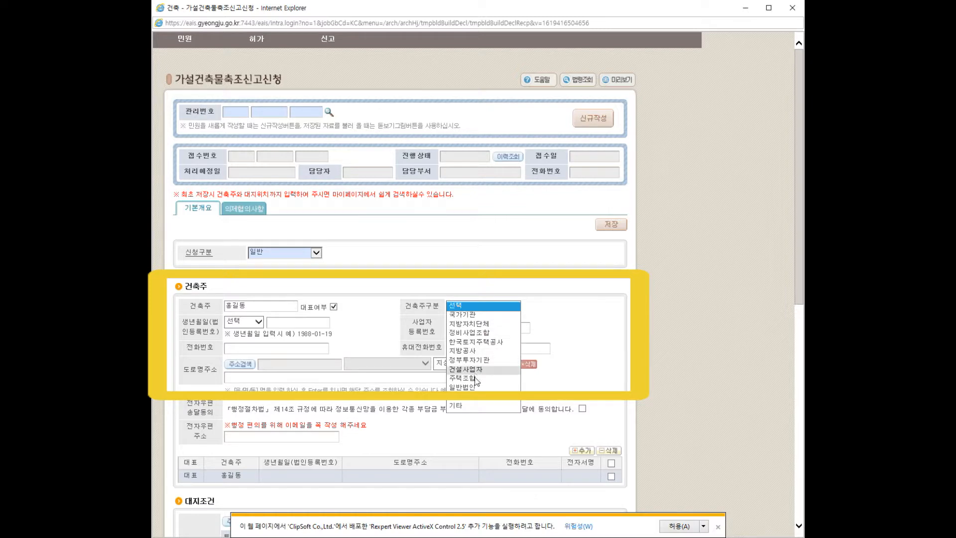
click(469, 396)
click(258, 322)
click(256, 331)
click(283, 324)
text(19)
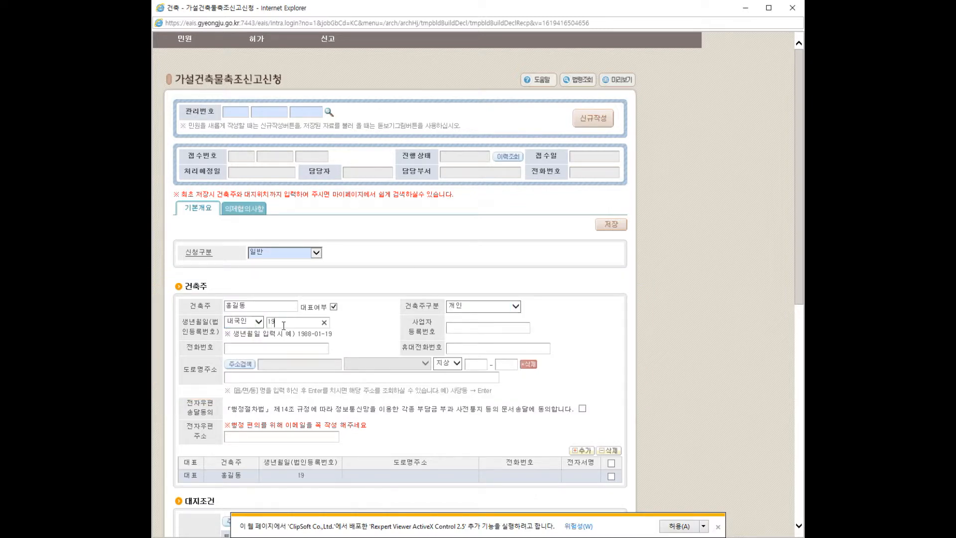
text(80-08-08)
Step: Fill in the owner's mobile number, searched road address with building number, and e-mail
click(477, 350)
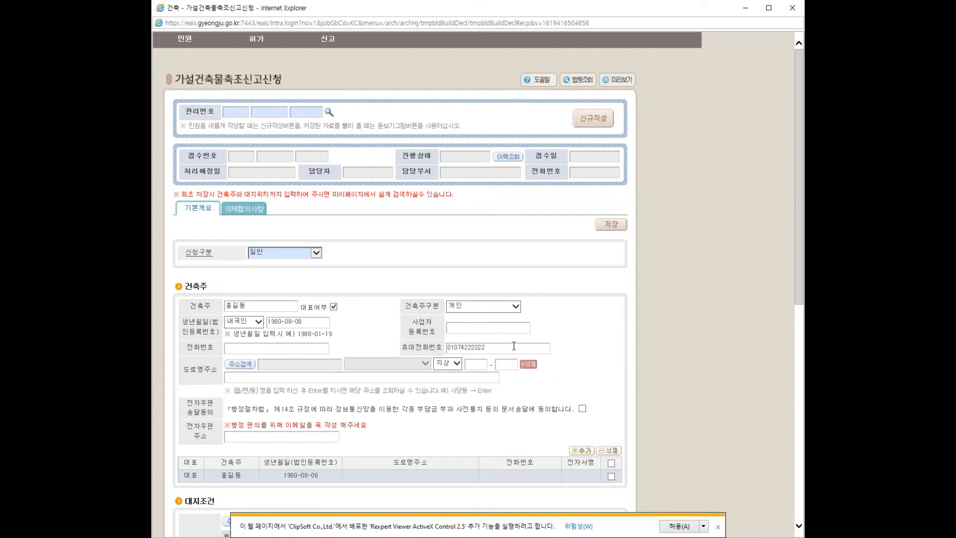
click(244, 364)
text(검색)
text(읍)
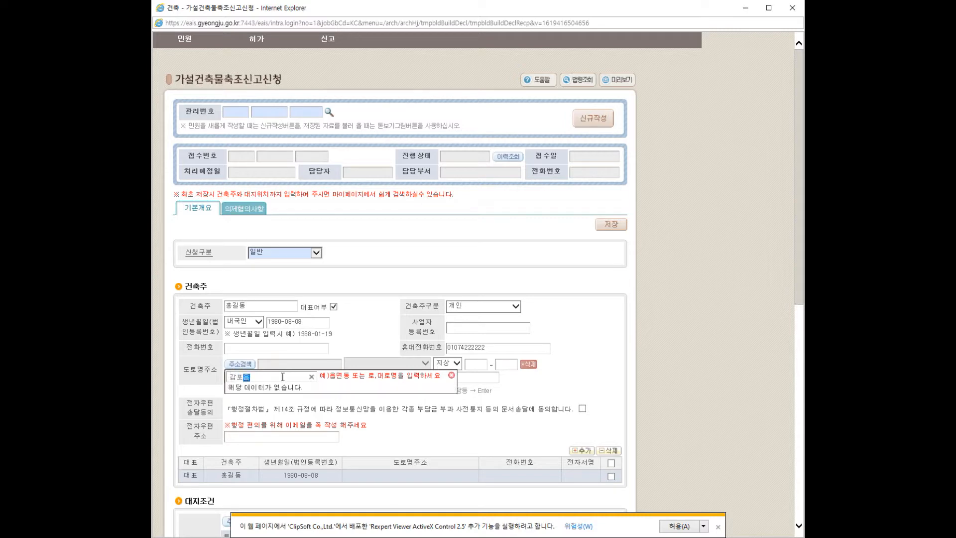
key(Return)
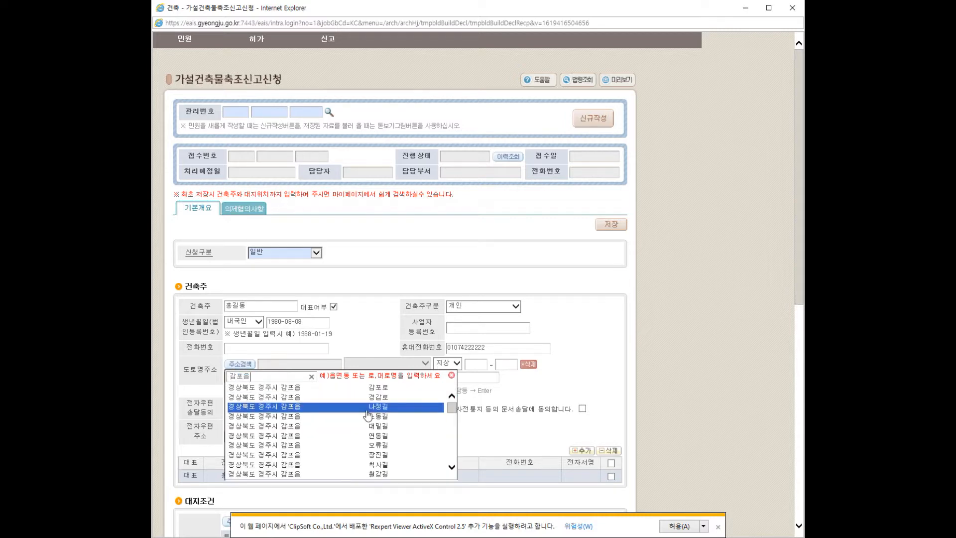
click(385, 446)
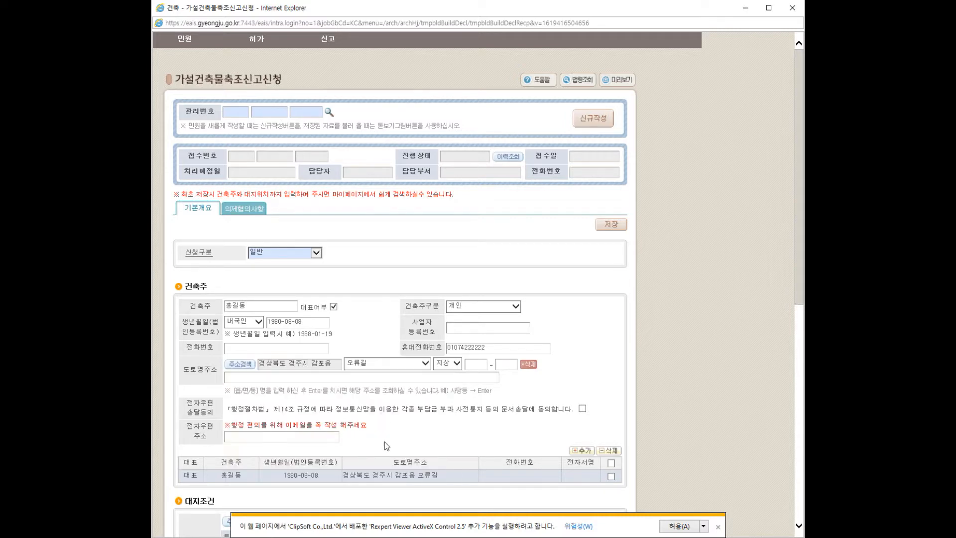
click(473, 364)
text(123)
click(501, 365)
text(1)
click(262, 436)
scroll(475, 408, down, 3)
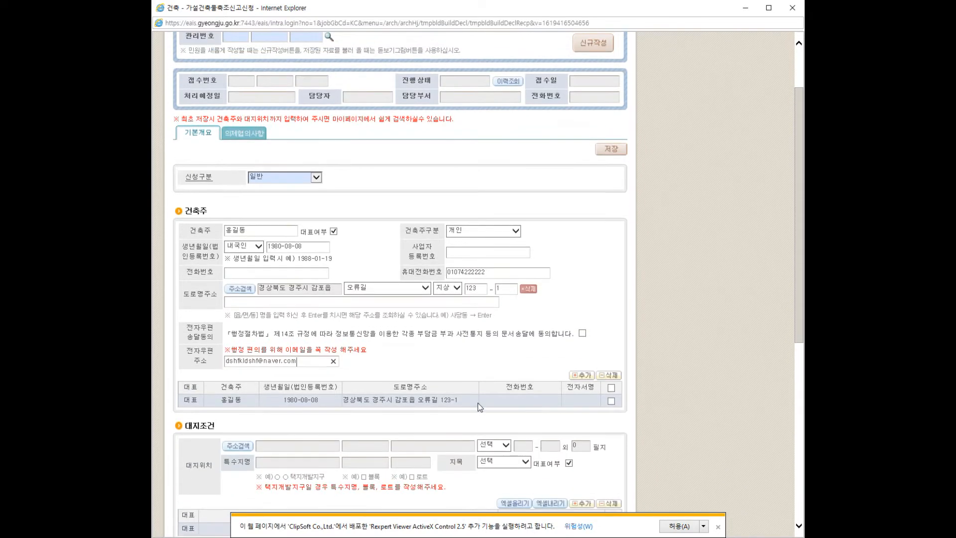
scroll(484, 398, down, 3)
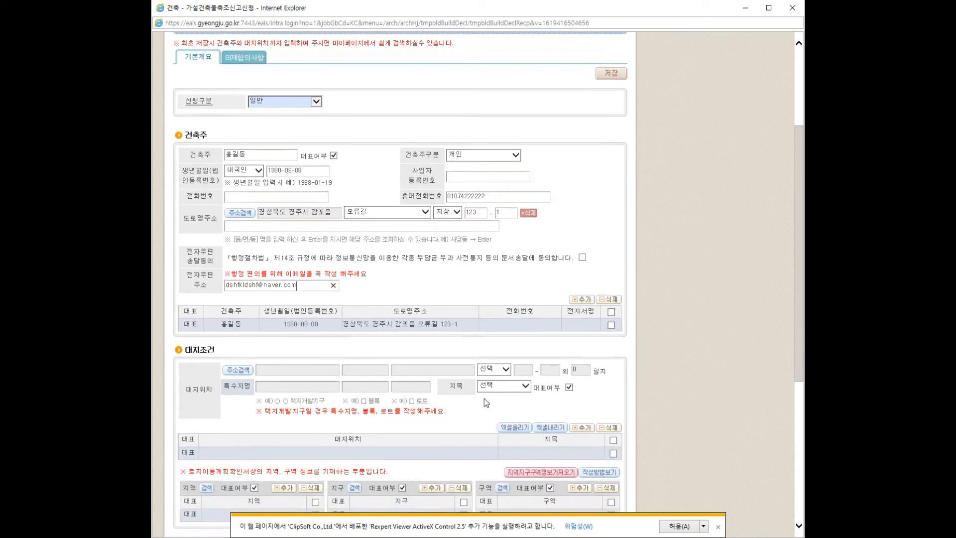
click(237, 371)
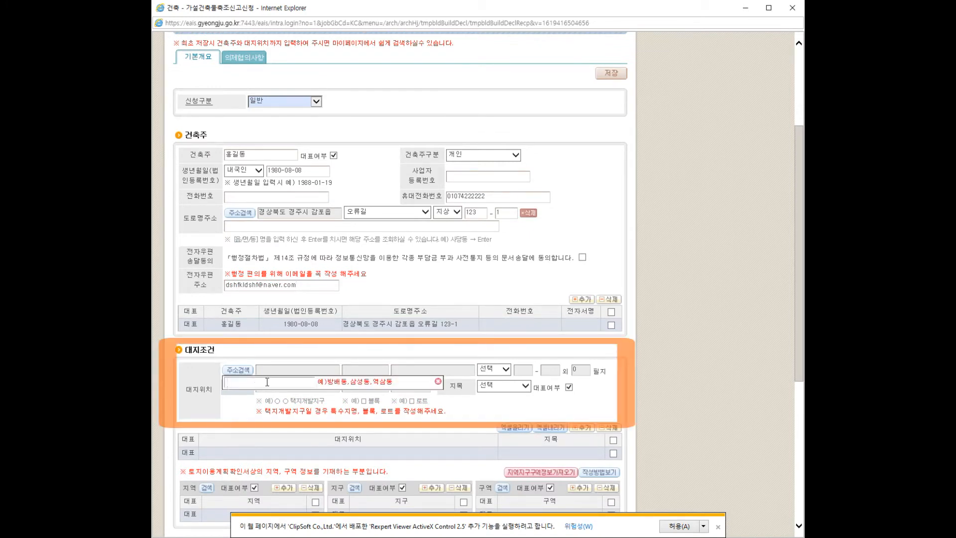
text(오류리)
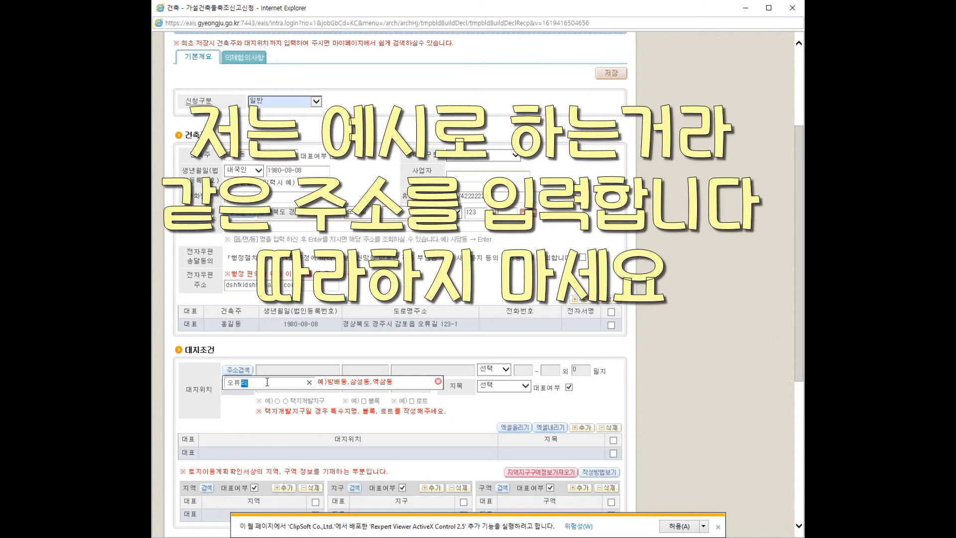
key(Return)
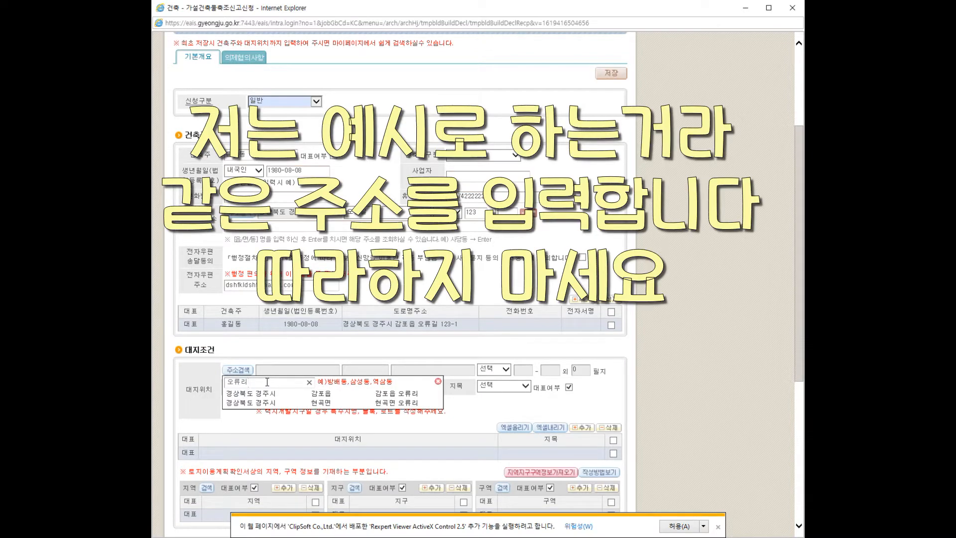
click(312, 393)
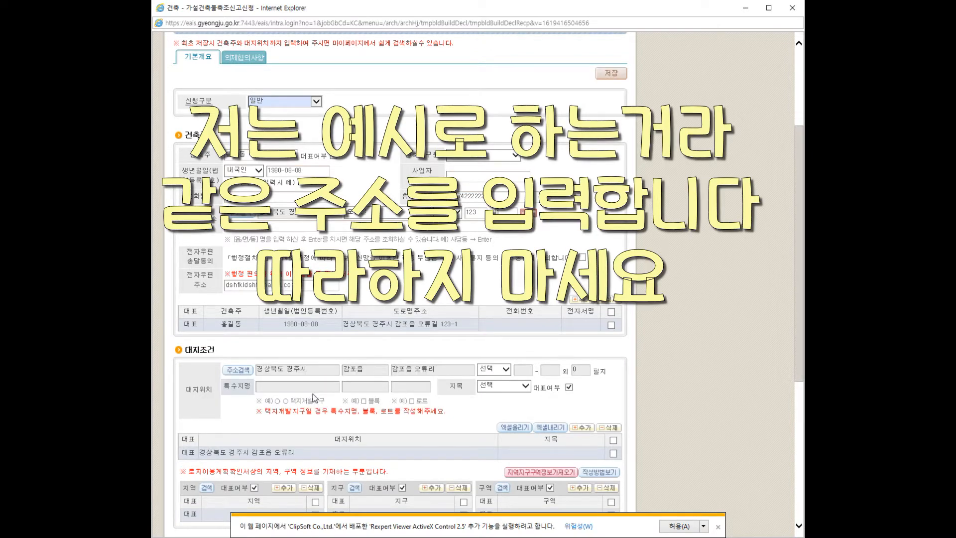
click(504, 369)
click(500, 381)
text(128)
click(543, 370)
text(5)
click(526, 381)
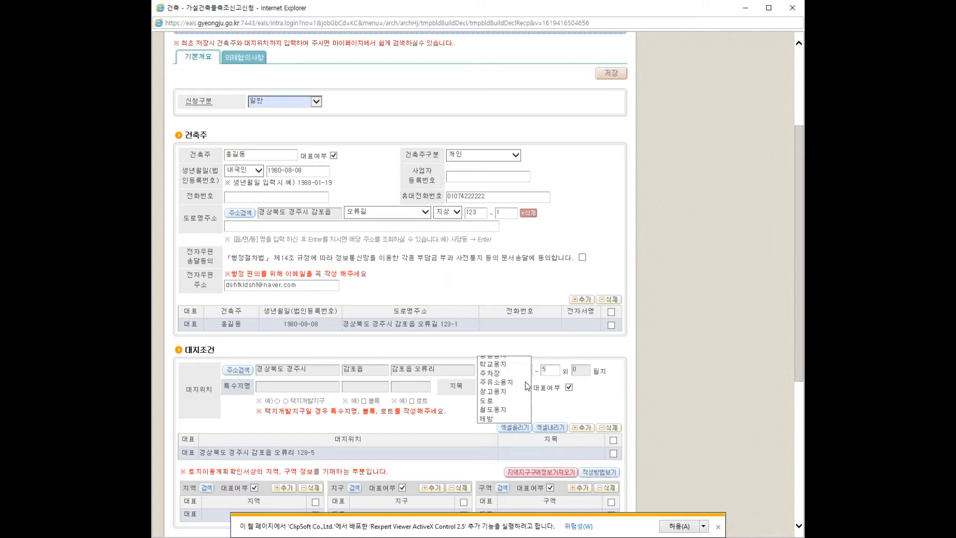
click(497, 283)
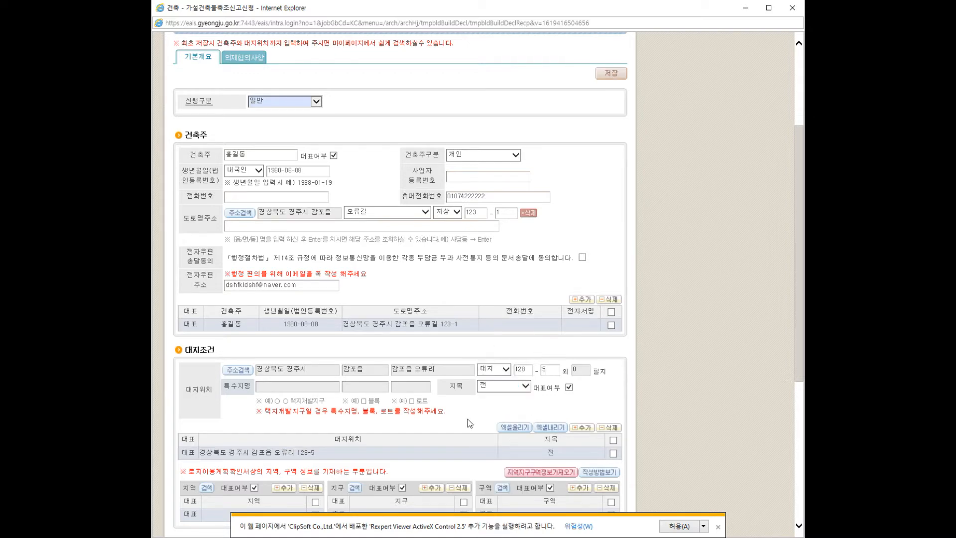
Step: Set 자기토지 ownership, site area 1279 ㎡, building area 18 and floor area 18
scroll(467, 419, down, 5)
click(275, 333)
click(264, 342)
click(381, 334)
text(1279)
click(257, 352)
text(18)
click(387, 351)
text(18)
click(535, 350)
Step: Set the retention end date to 2024-04-01 and add building 1 as 컨테이너조
text(202)
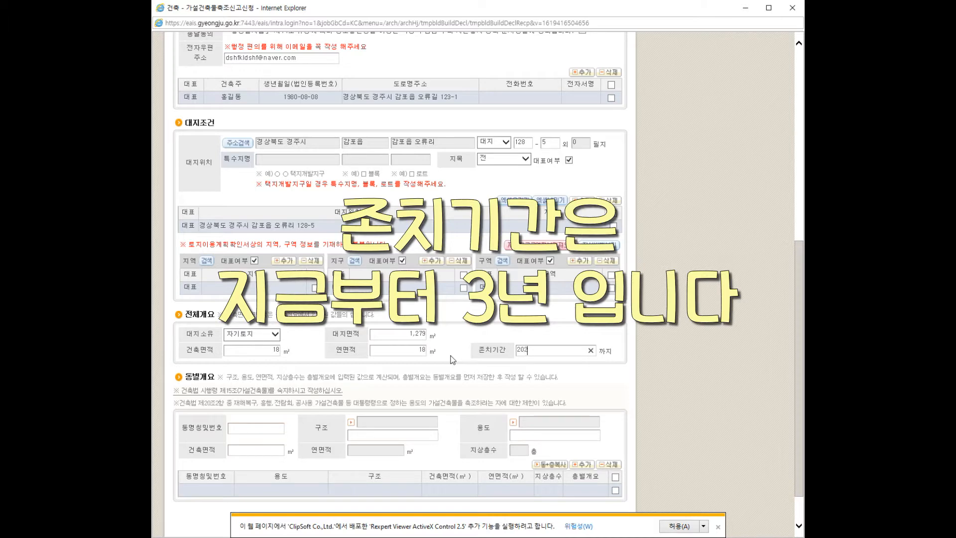
text(40401)
click(560, 374)
click(248, 426)
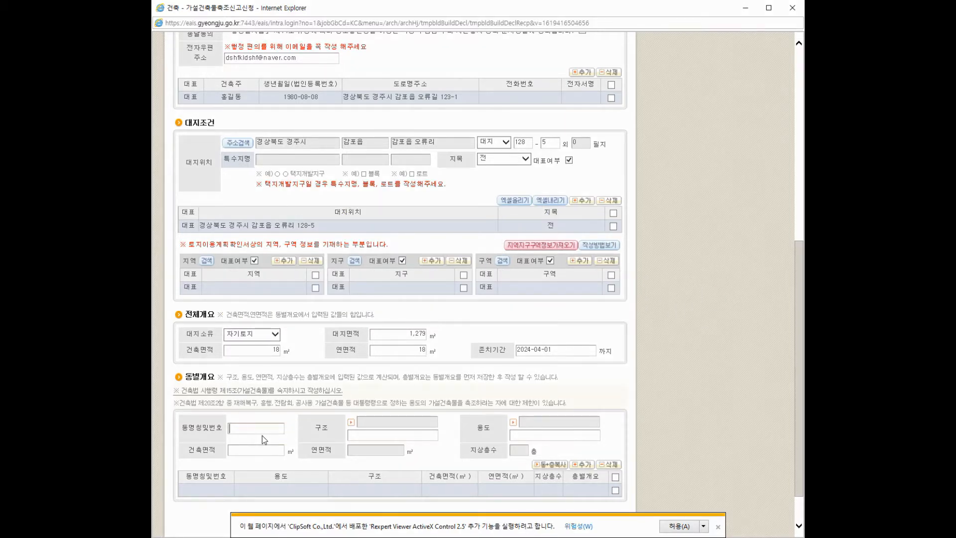
text(1)
click(351, 422)
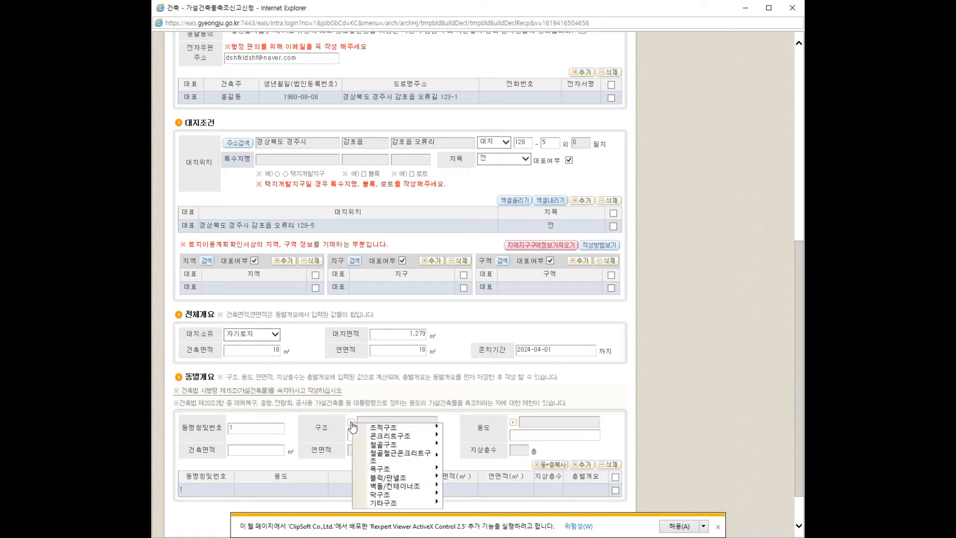
mouse_move(408, 486)
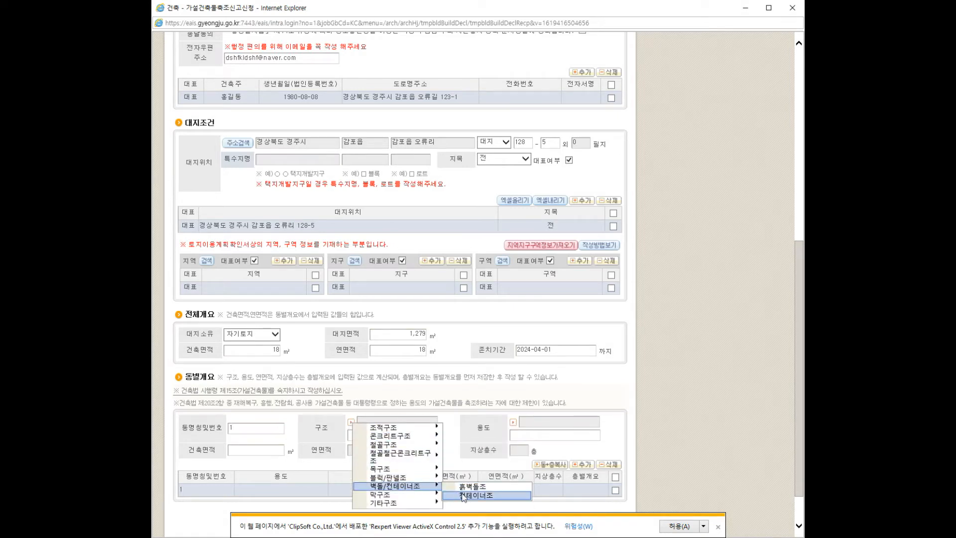
click(463, 495)
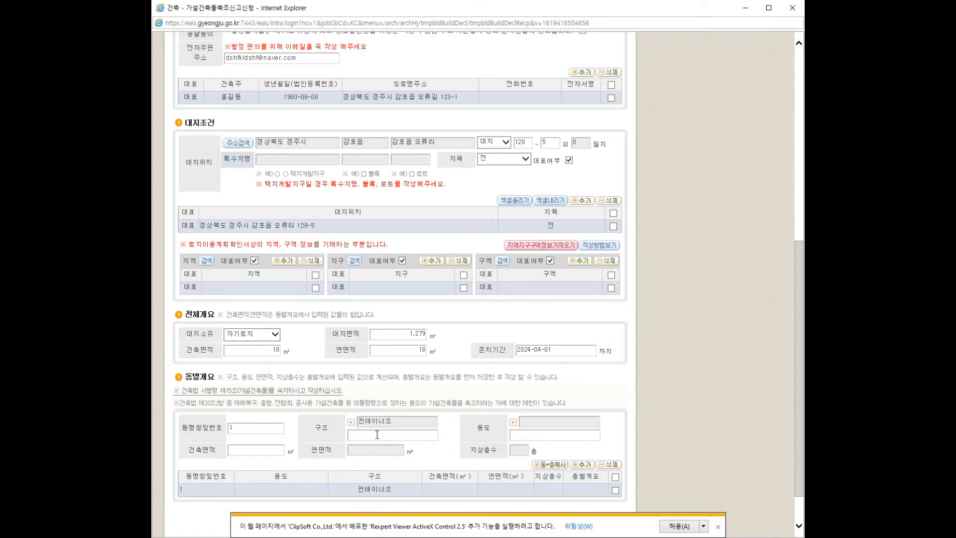
Step: Give building 1 use 창고시설 (농사용 임시창고) and building area 18 ㎡
click(513, 423)
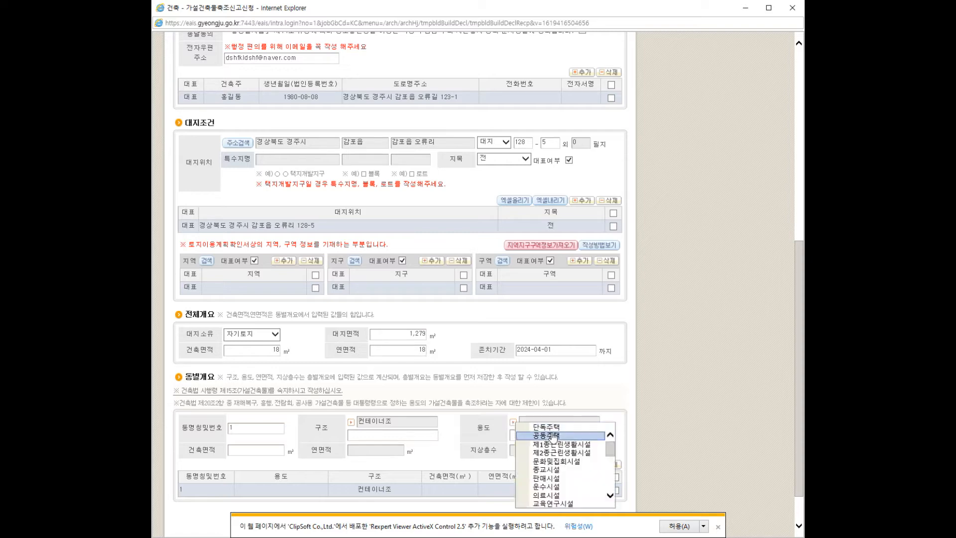
scroll(568, 479, down, 3)
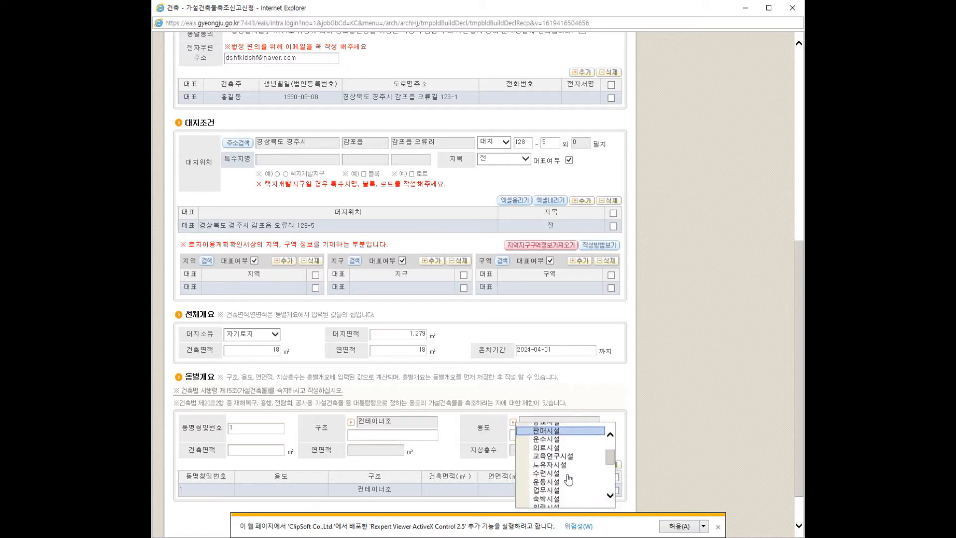
click(561, 494)
click(543, 433)
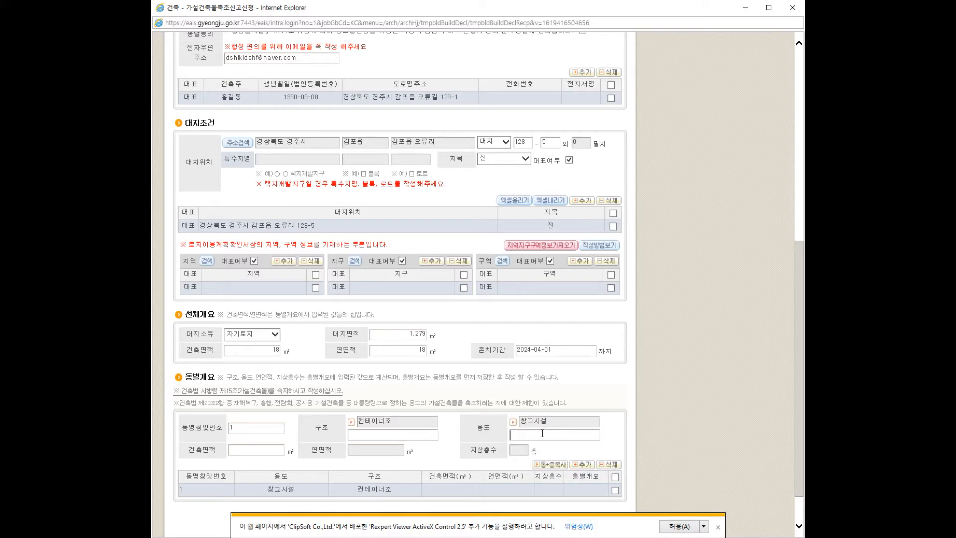
text(농사용 임시)
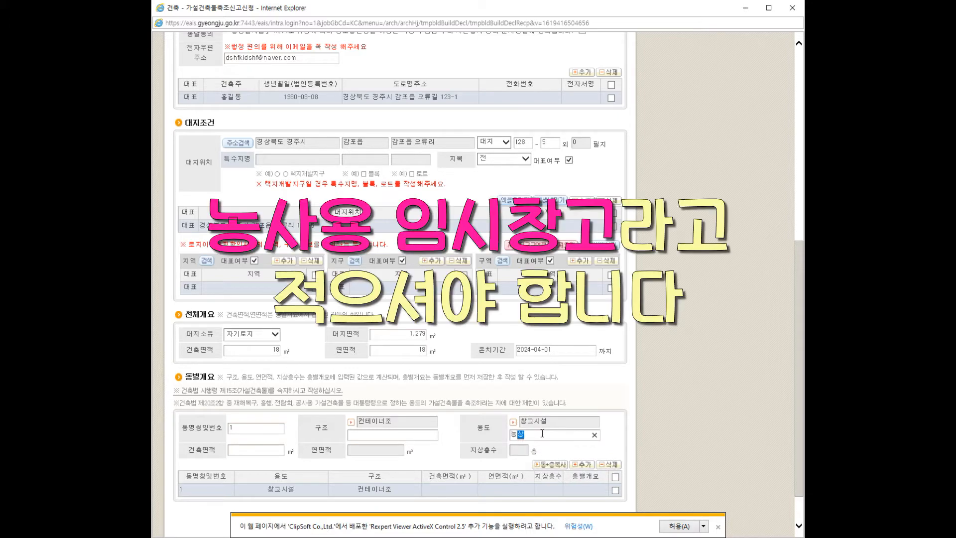
text(창고)
click(262, 449)
text(18)
click(443, 458)
scroll(444, 459, down, 2)
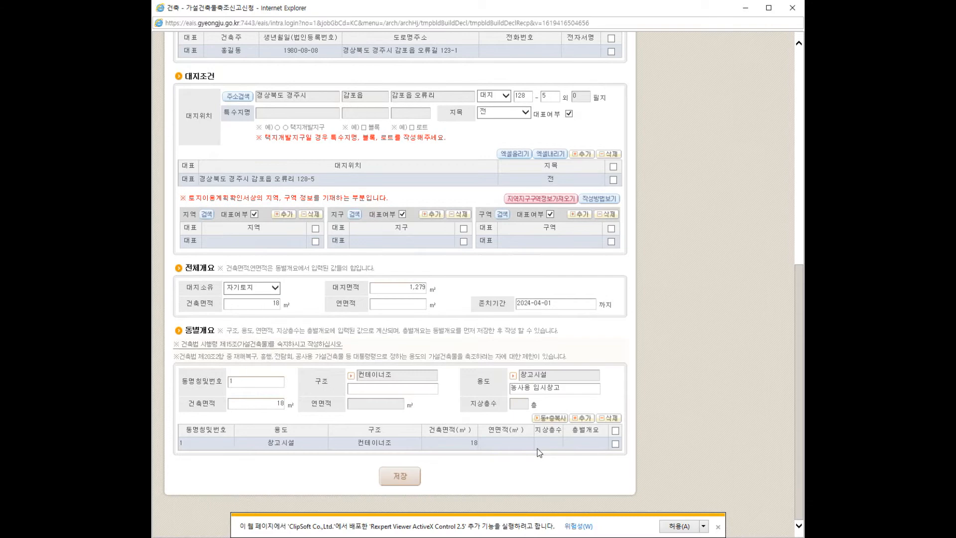
Step: Save the form, acknowledge the save notice, and open building 1's 층별개요 details
click(402, 479)
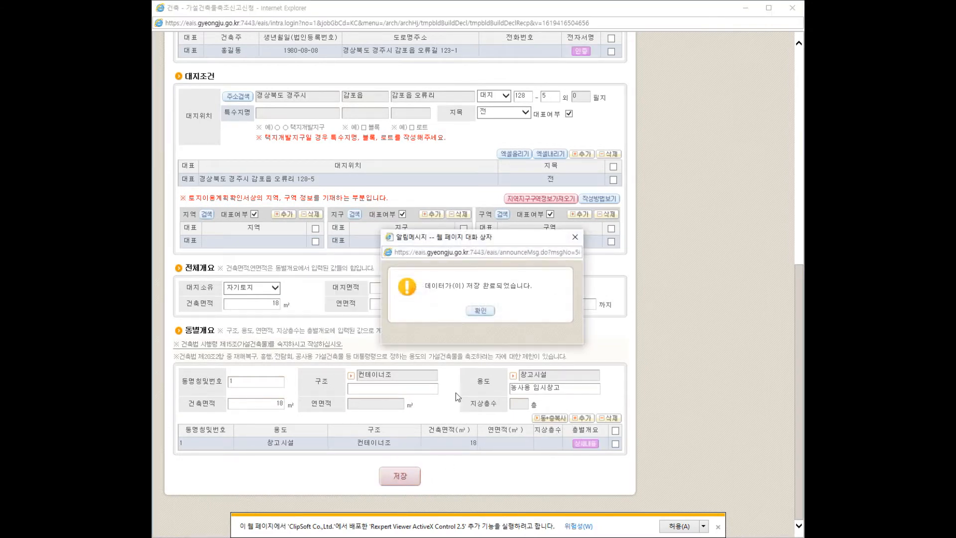
click(483, 311)
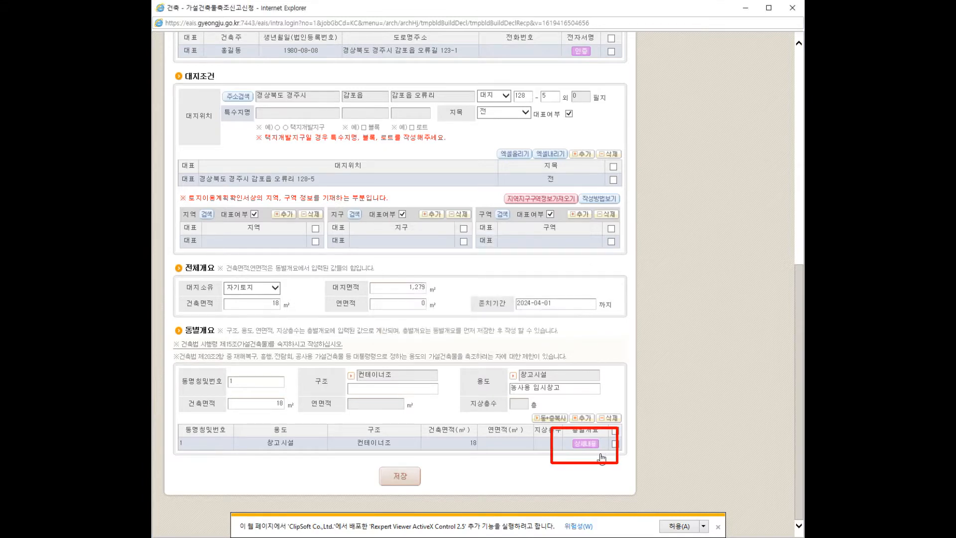
click(589, 444)
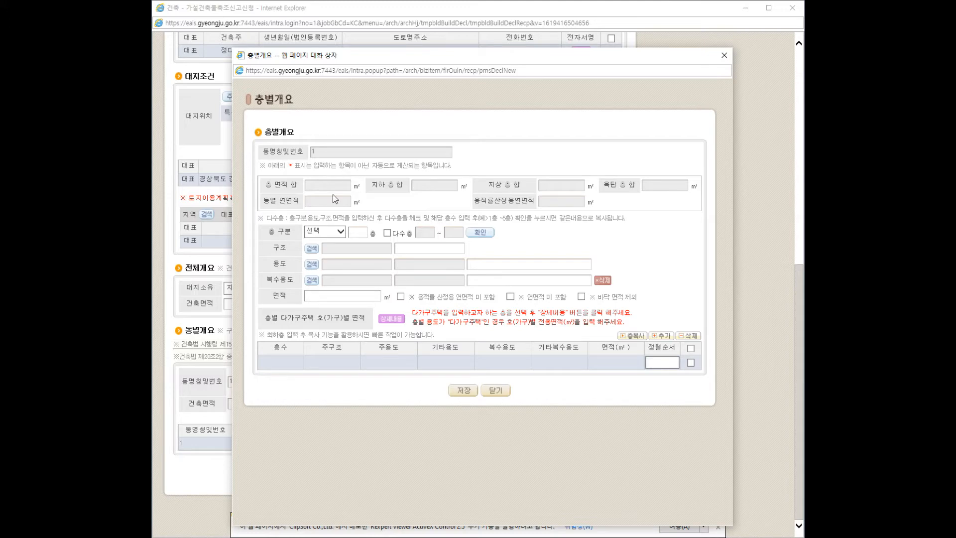
Step: Set the floor as 지상 with 컨테이너조 structure and 가설건축물-임시창고 use
click(334, 232)
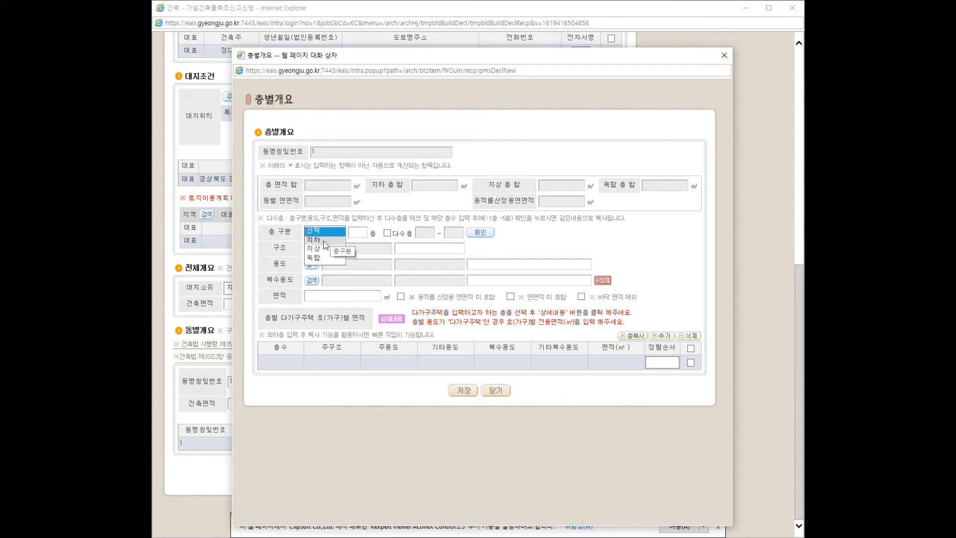
click(315, 249)
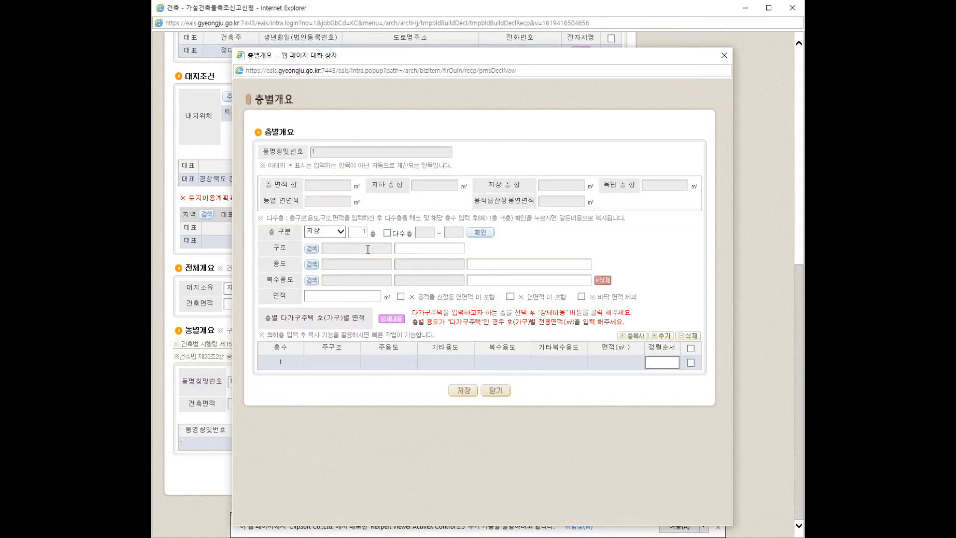
click(312, 248)
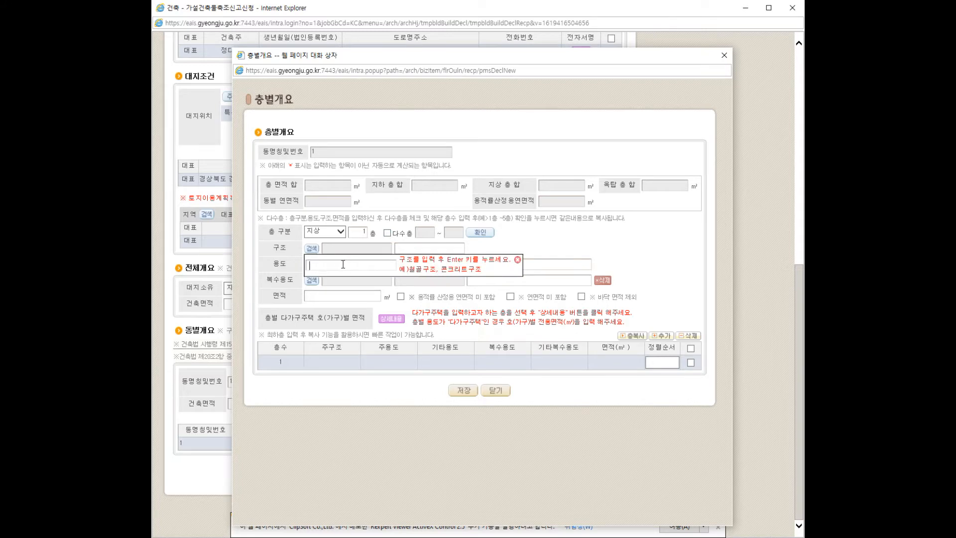
text(컨테)
click(353, 292)
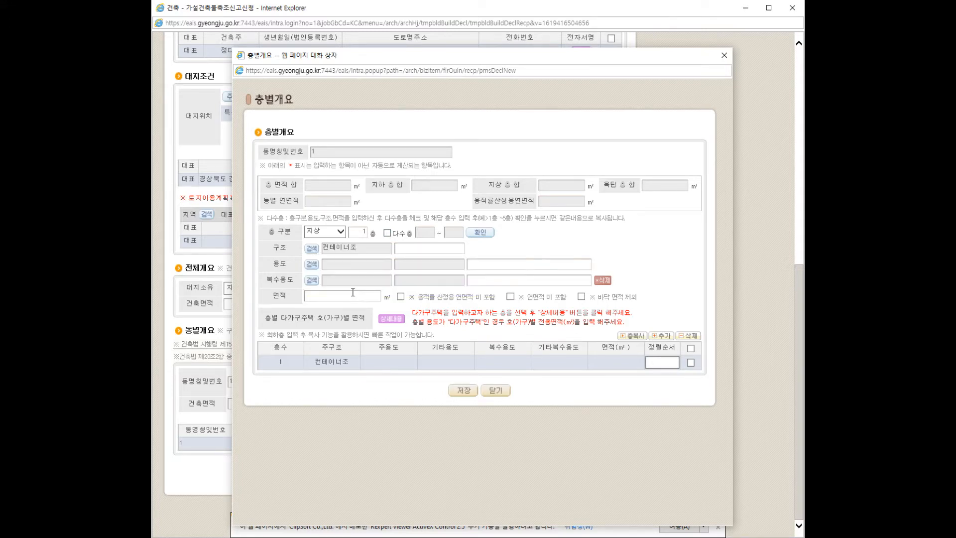
click(312, 264)
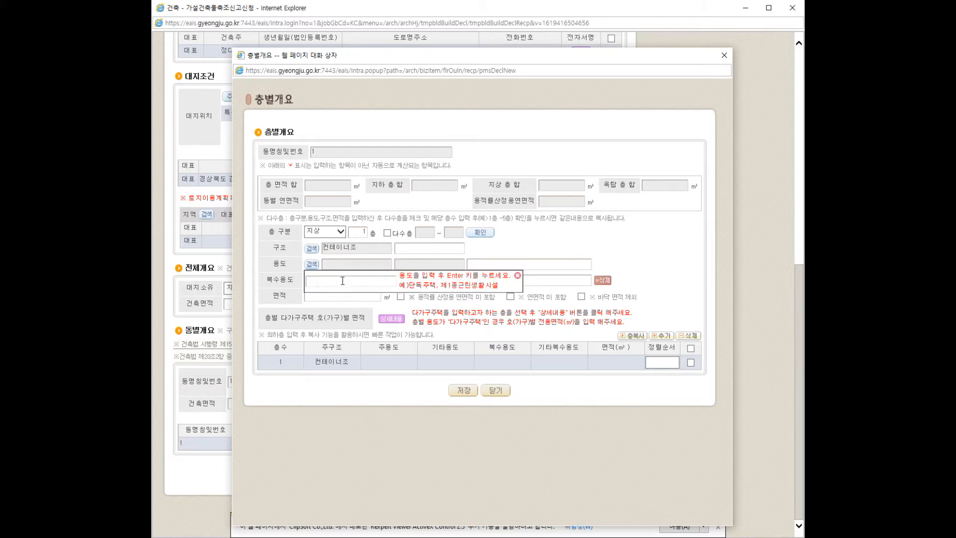
text(창고)
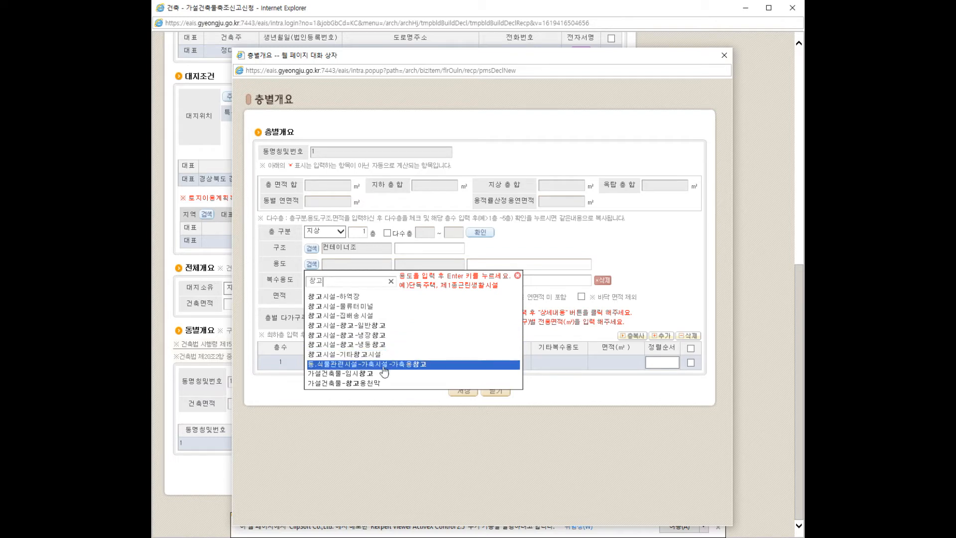
click(371, 374)
Step: Describe the floor as 농사용 임시창고 with 18 ㎡ area and save it
click(483, 267)
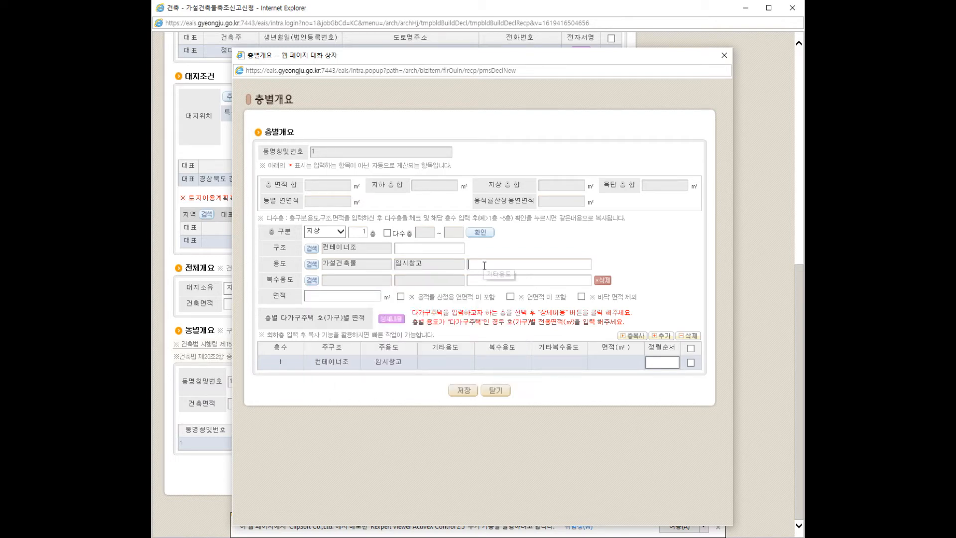
text(농사용 임시창고)
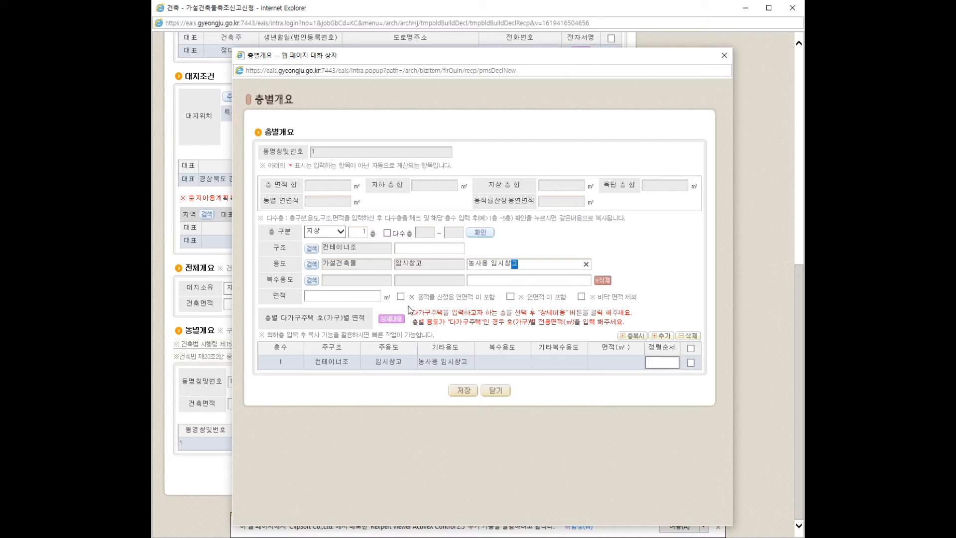
click(360, 300)
text(18)
click(463, 390)
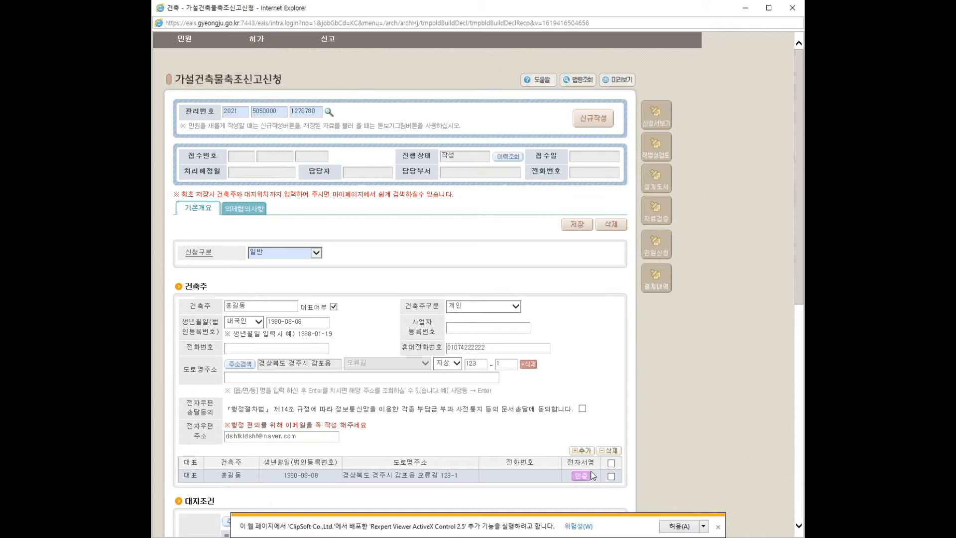
Step: Verify the owner's real name and sign electronically with the certificate and its password
scroll(569, 433, down, 3)
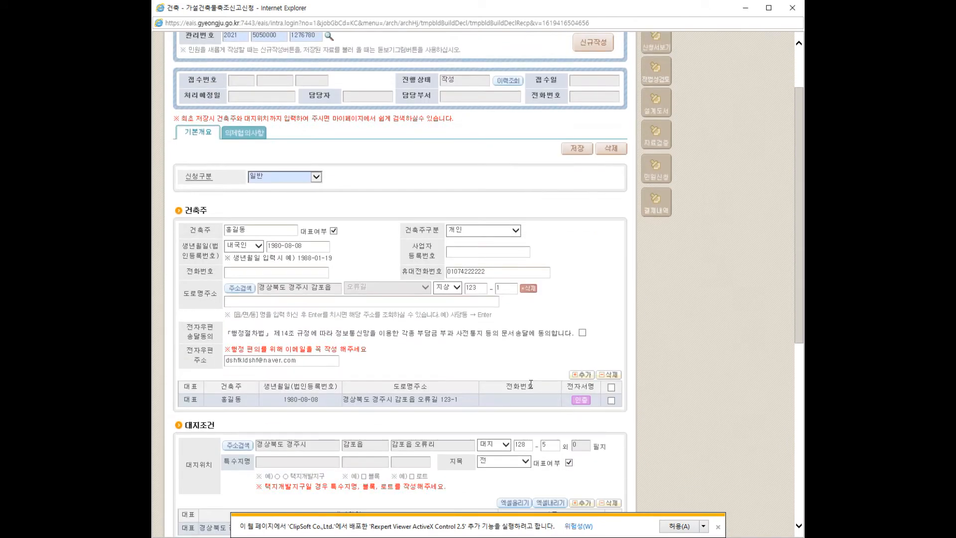
click(580, 400)
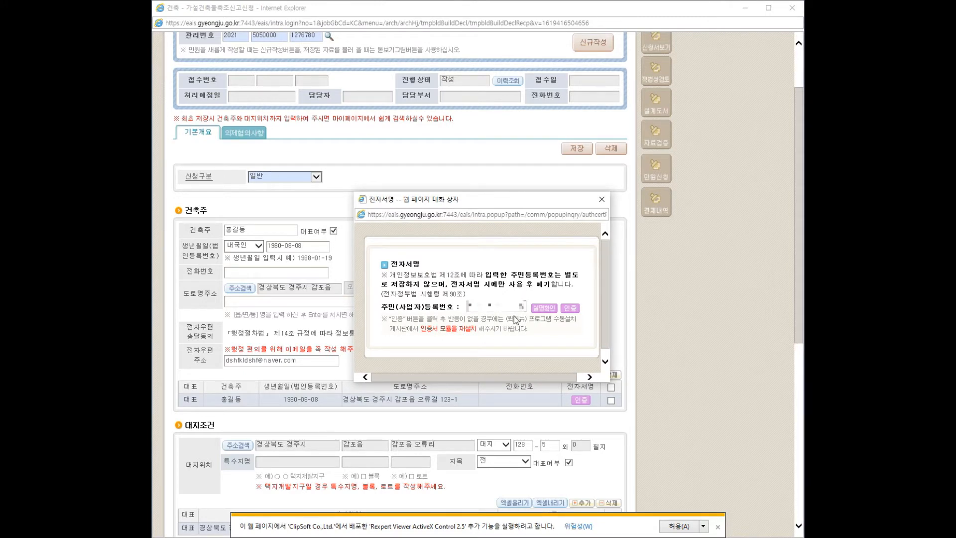
click(560, 310)
click(497, 329)
click(569, 308)
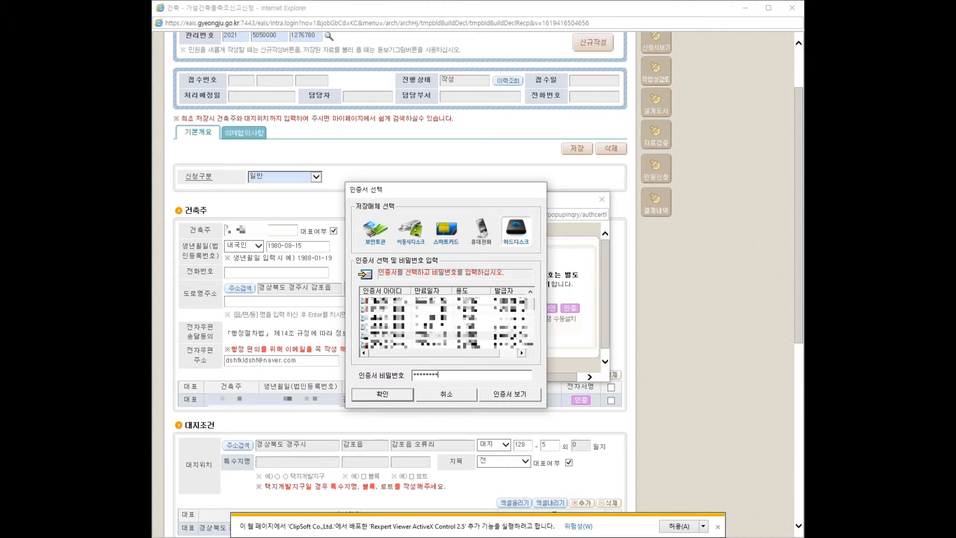
key(Return)
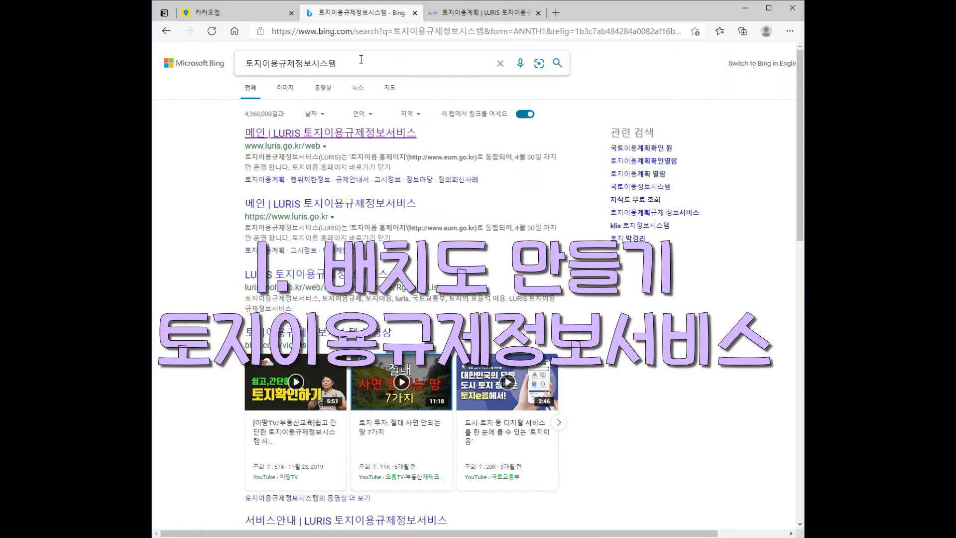
Step: In LURIS, choose 경상북도 경주시 감포읍 오류리 as the parcel location
drag(361, 59, 231, 59)
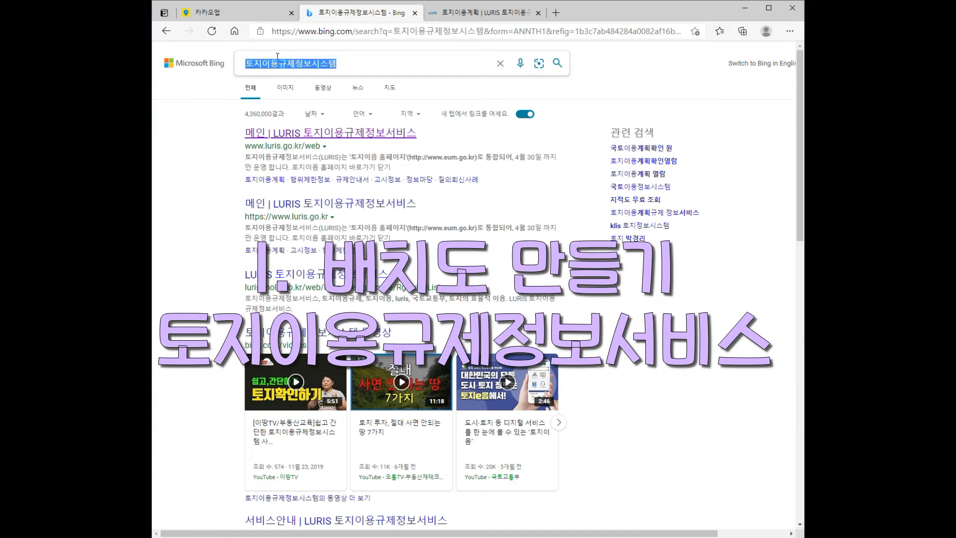
key(End)
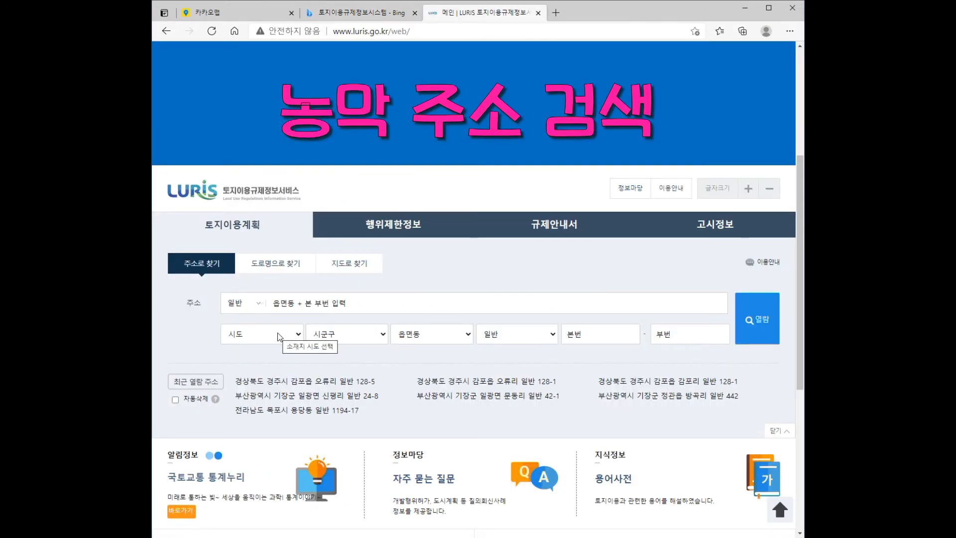
click(279, 336)
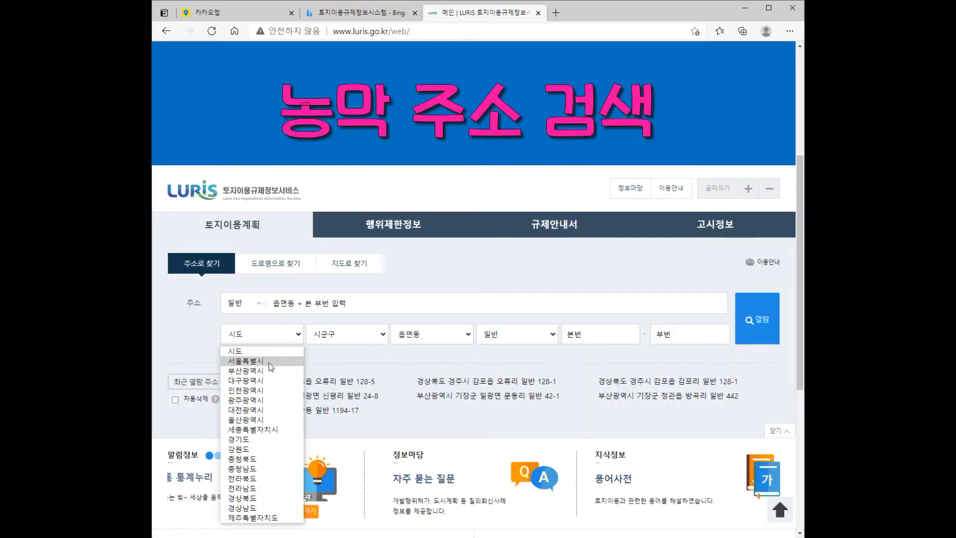
click(257, 498)
click(333, 336)
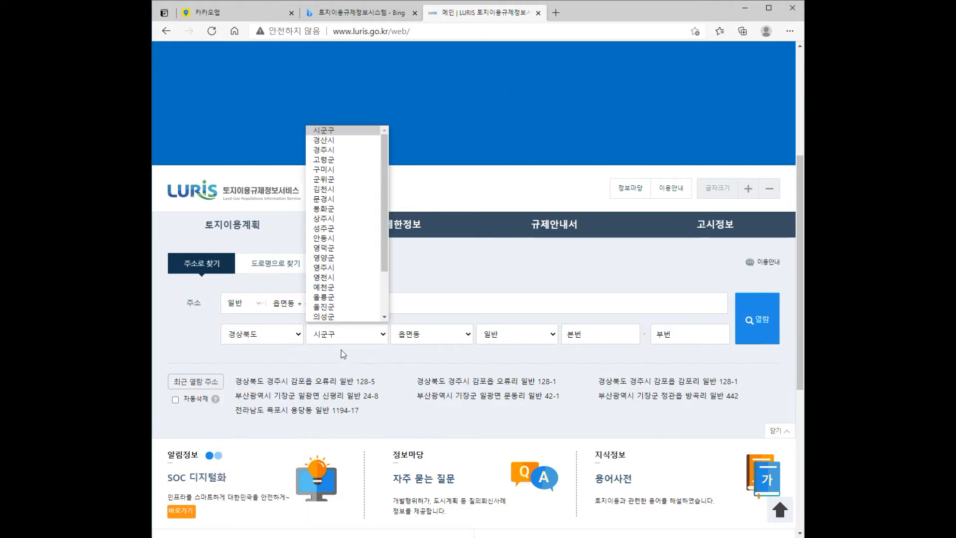
click(352, 149)
click(422, 338)
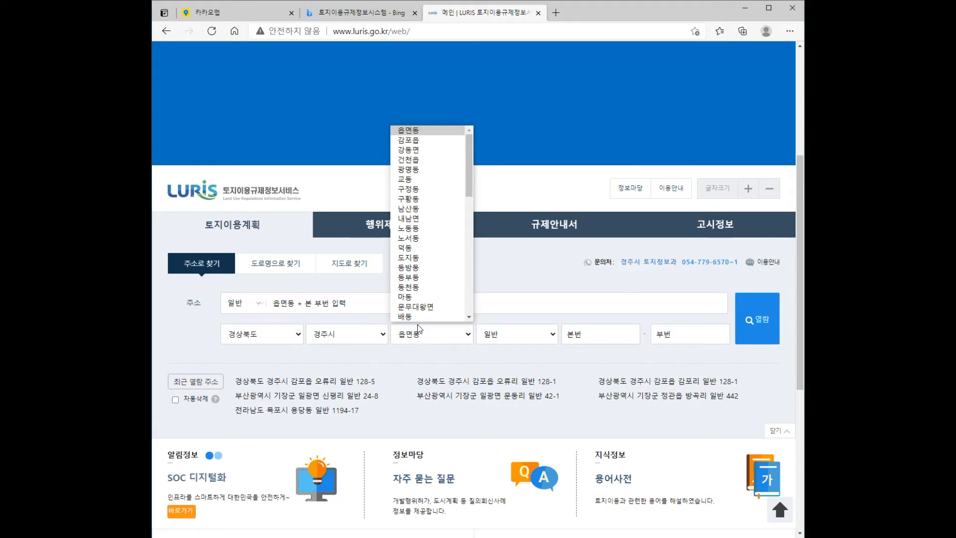
click(408, 140)
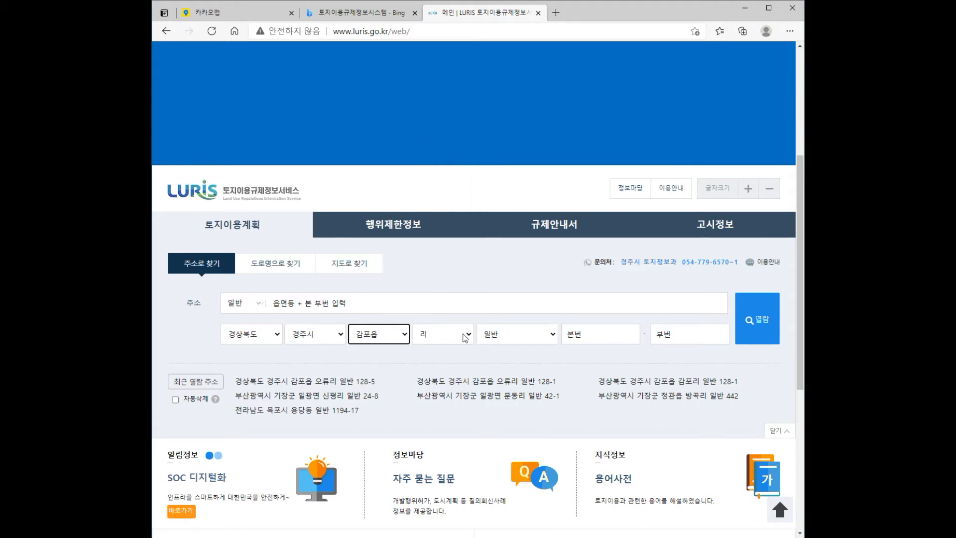
click(442, 334)
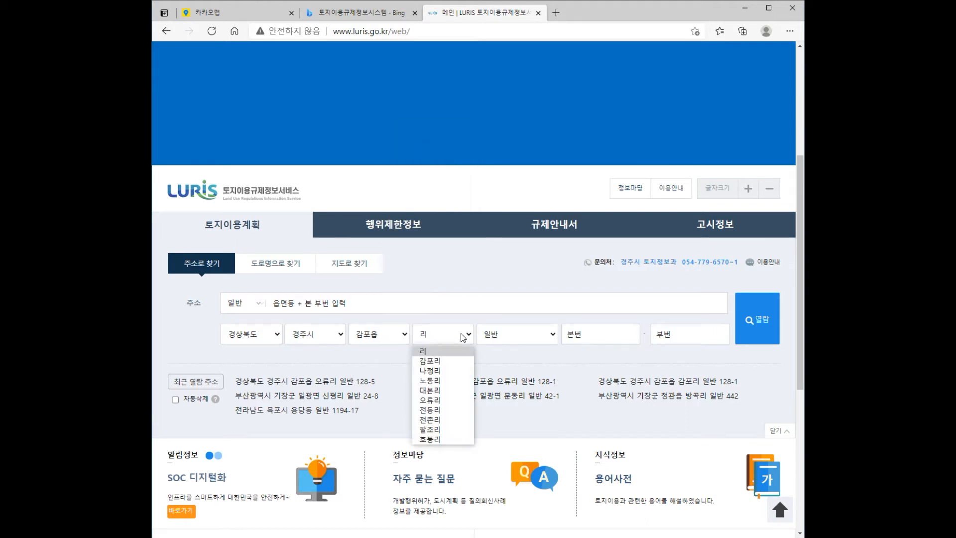
click(442, 399)
Step: Enter lot number 128-5 and view its land-use plan
click(581, 333)
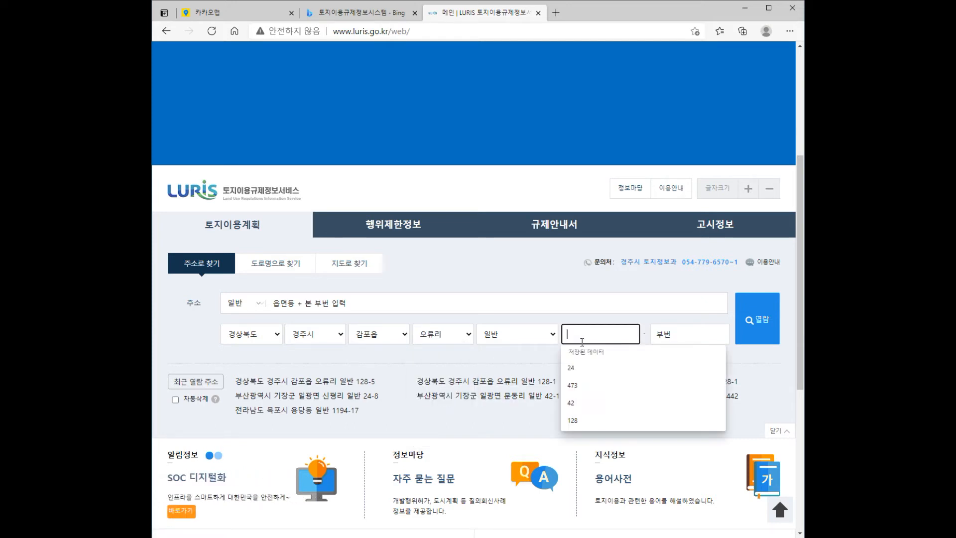
text(128)
click(689, 333)
text(5)
click(744, 321)
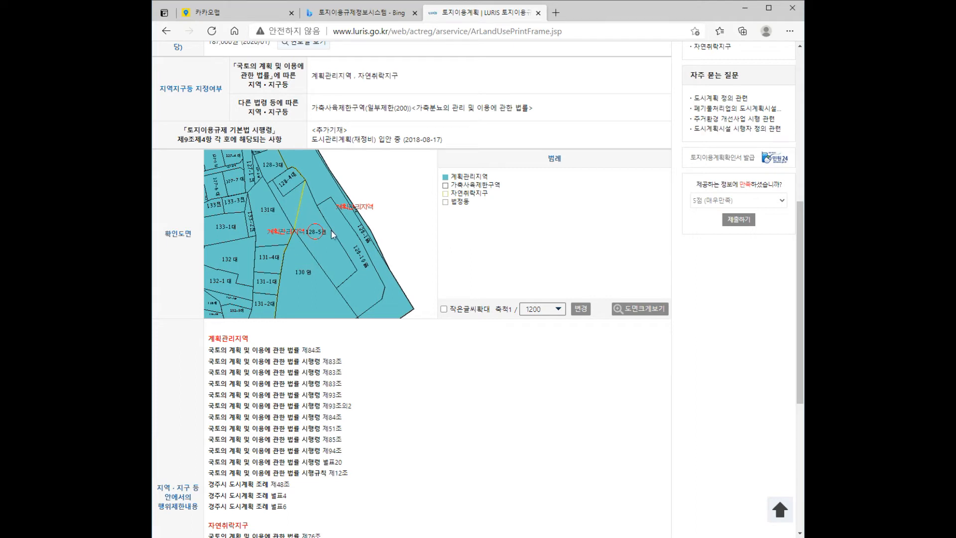
Step: View the enlarged 128-5 parcel map, close it, and launch a blank Paint canvas
click(622, 305)
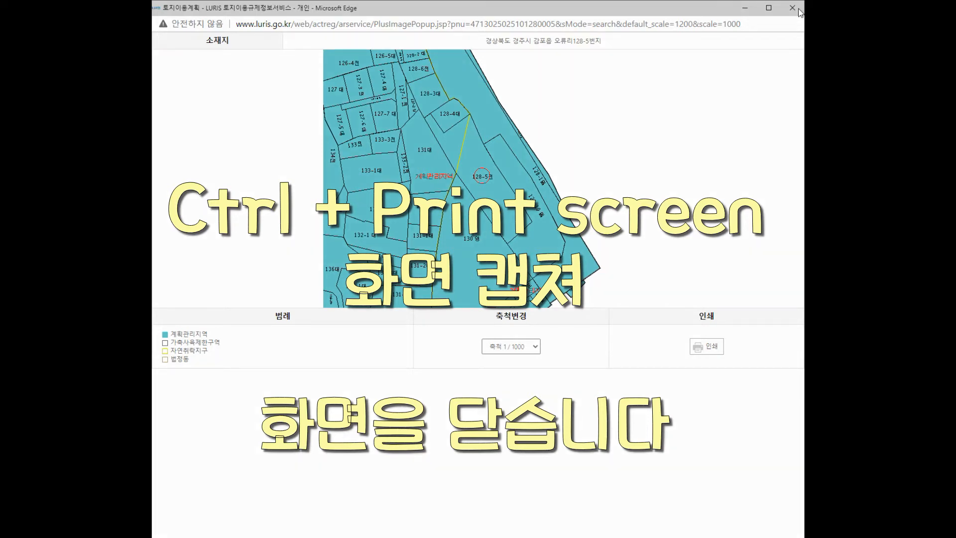
click(799, 12)
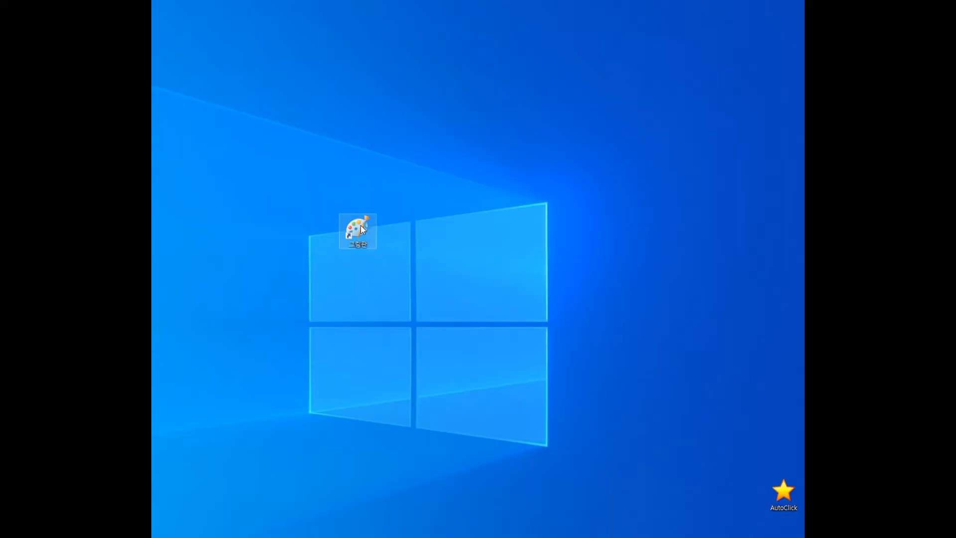
double_click(361, 227)
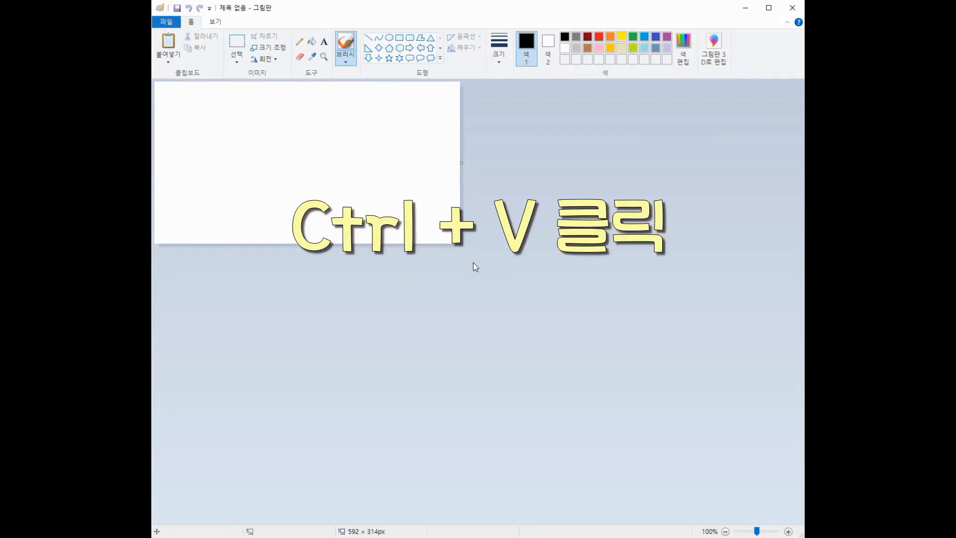
Step: Paste the screen capture into Paint and copy just the parcel map area
key(ctrl+v)
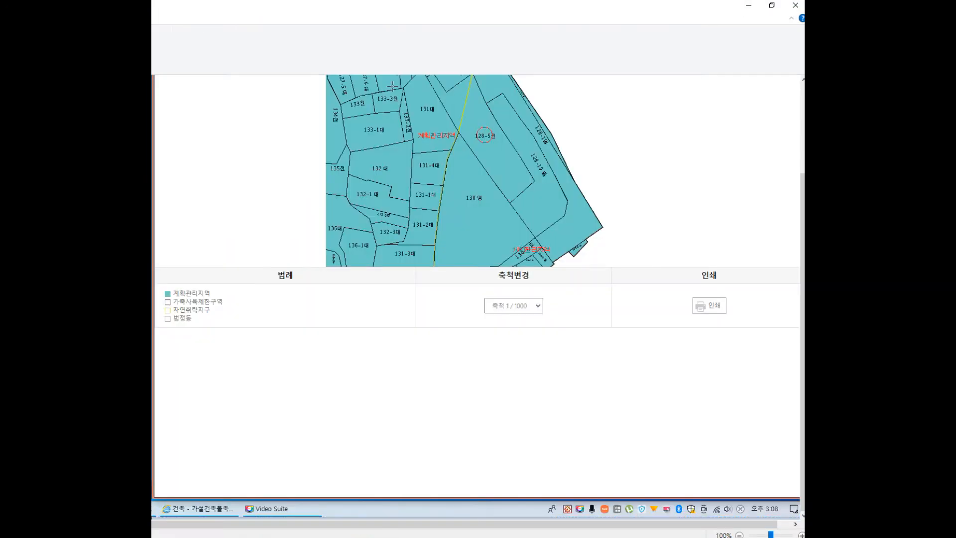
drag(325, 75, 608, 264)
right_click(500, 184)
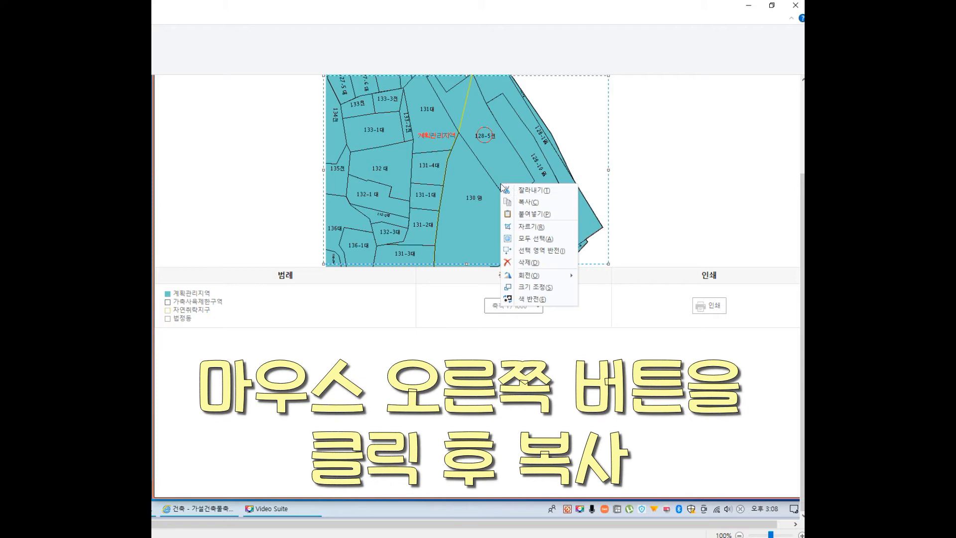
click(527, 202)
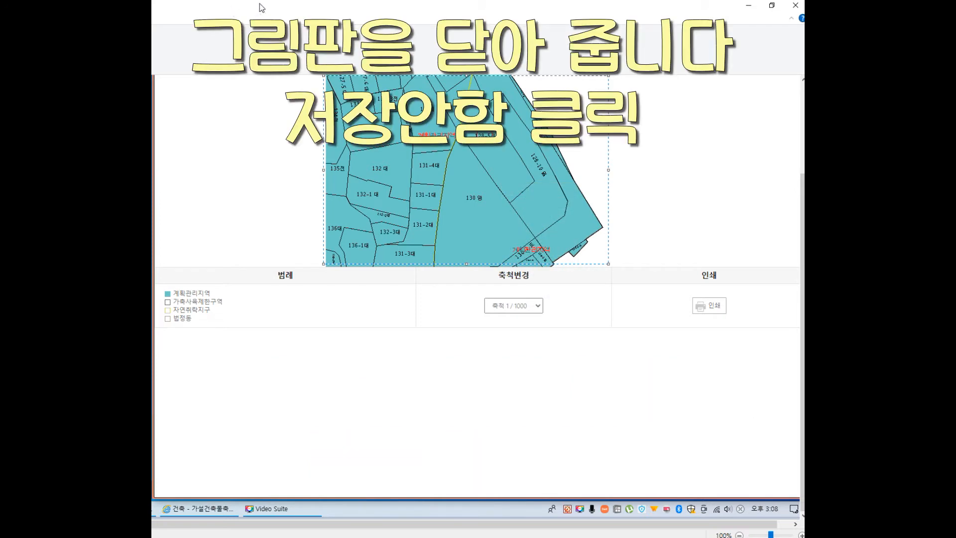
Step: Discard the picture unsaved, reopen Paint, and paste the map into a fresh canvas
click(796, 6)
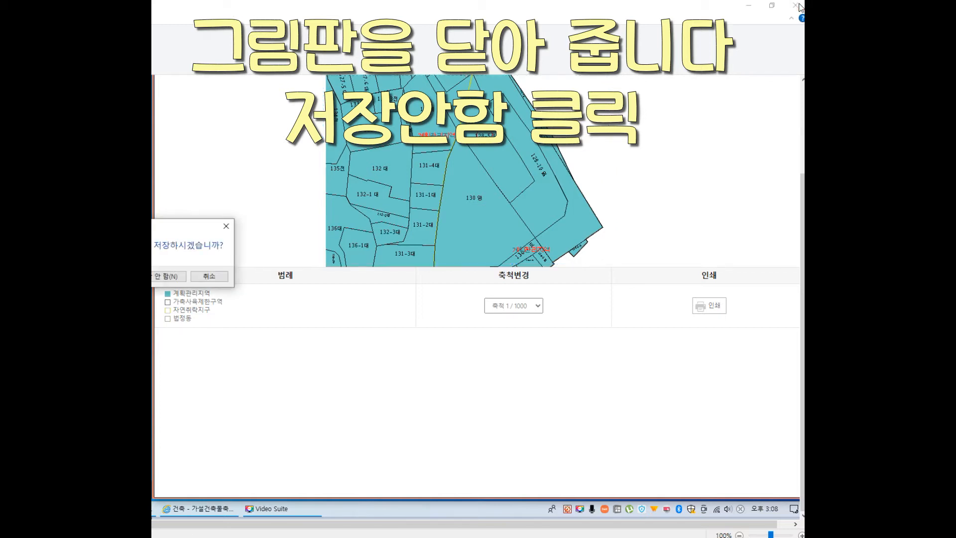
click(170, 276)
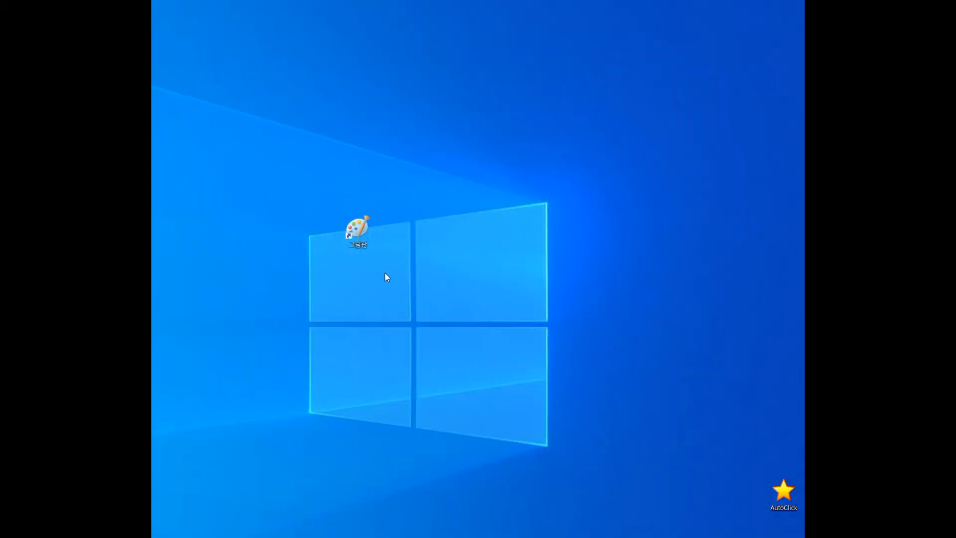
double_click(362, 232)
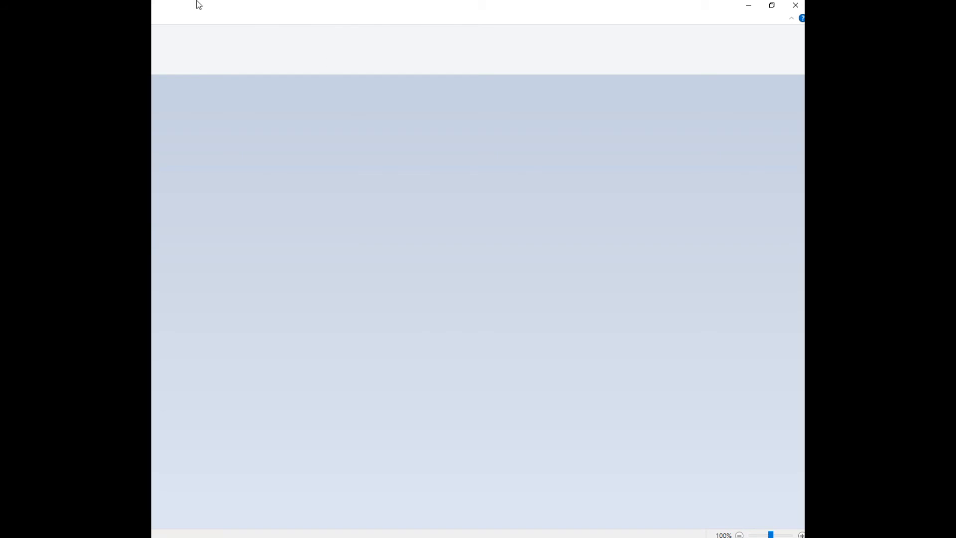
drag(533, 42, 481, 11)
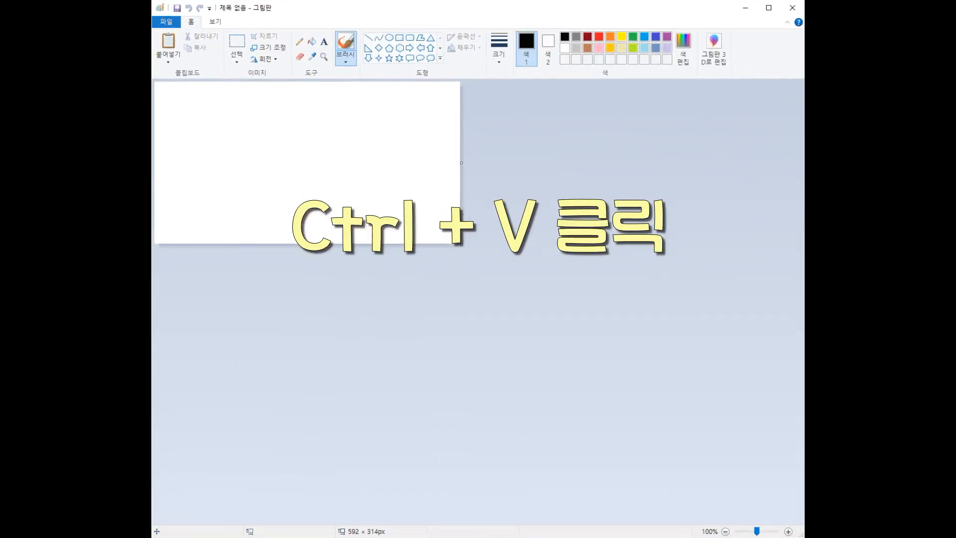
key(ctrl+v)
scroll(443, 208, up, 1)
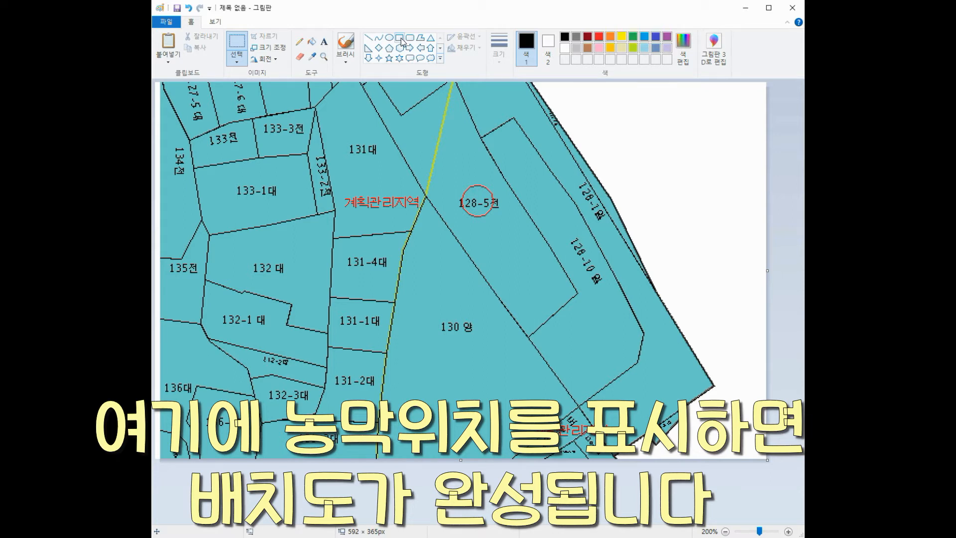
Step: Draw a red rectangle below the 128-5 circle and a red line arrow pointing at it
click(401, 40)
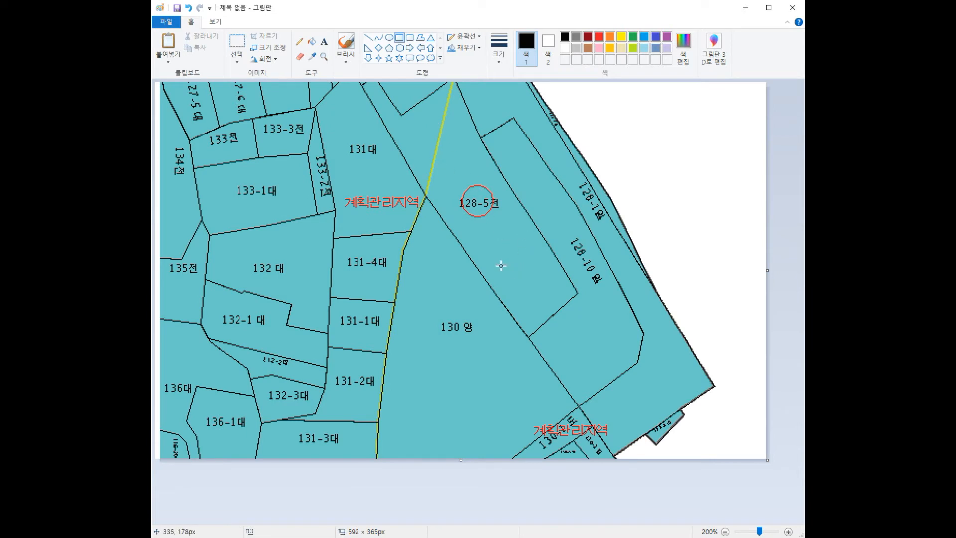
mouse_move(497, 261)
mouse_down()
mouse_move(515, 284)
mouse_move(553, 282)
mouse_up()
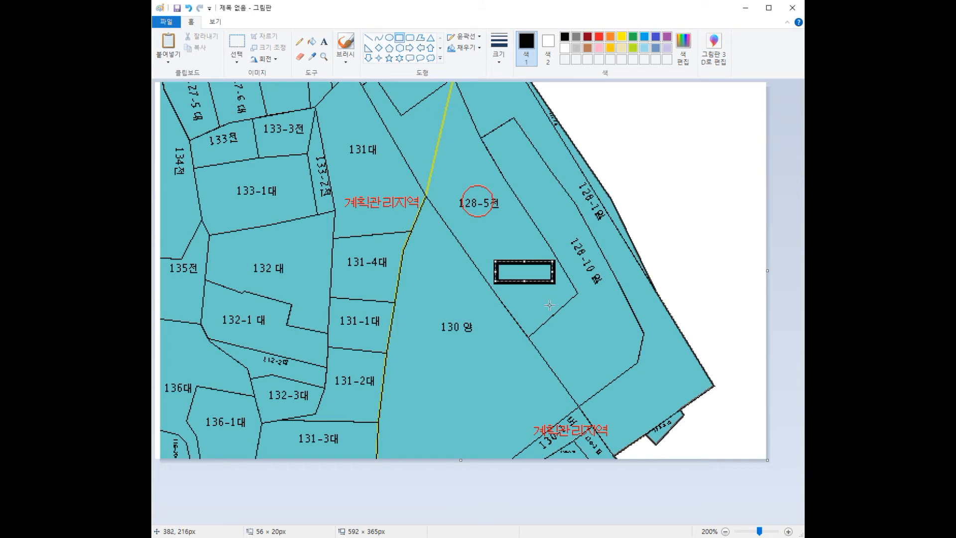
click(189, 8)
click(598, 38)
drag(485, 252, 546, 270)
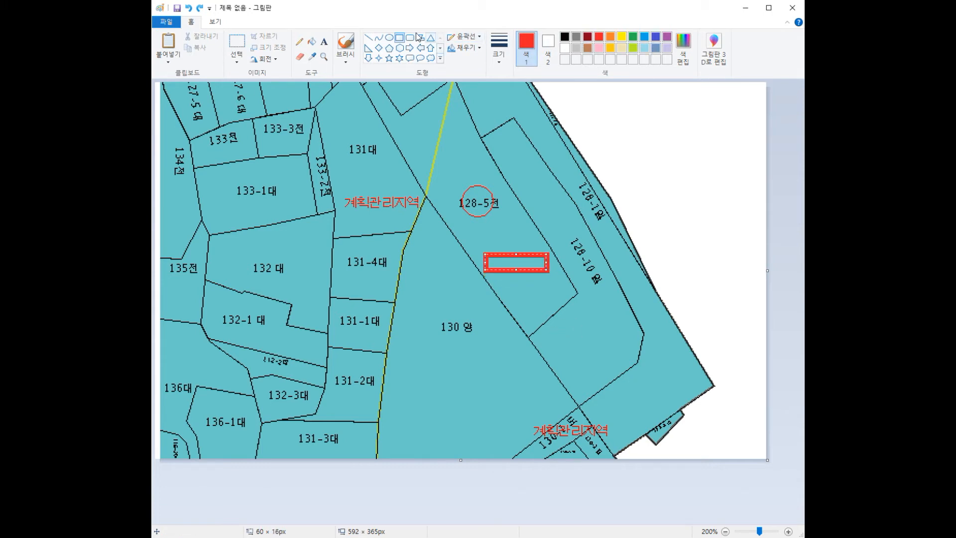
click(368, 38)
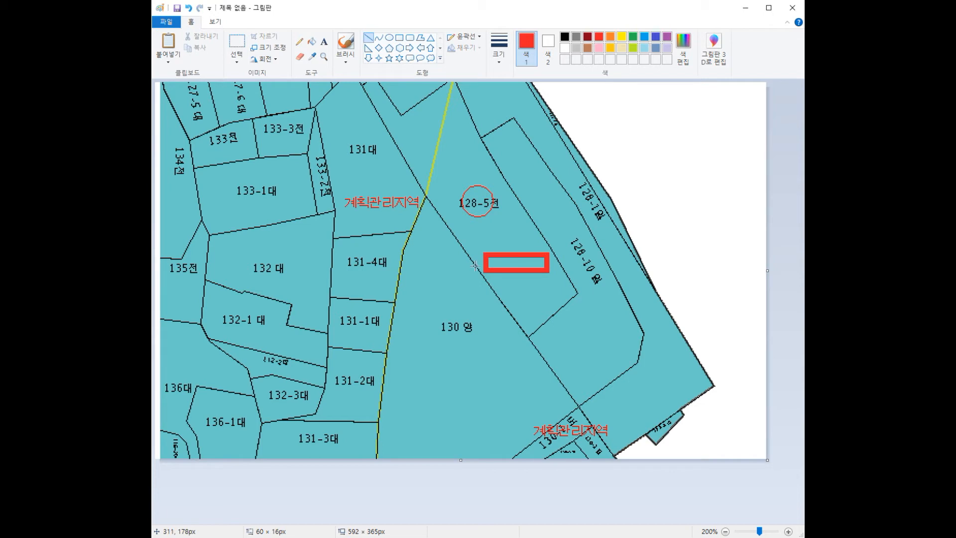
mouse_move(411, 282)
mouse_down()
mouse_move(472, 260)
mouse_move(475, 277)
mouse_move(477, 265)
mouse_up()
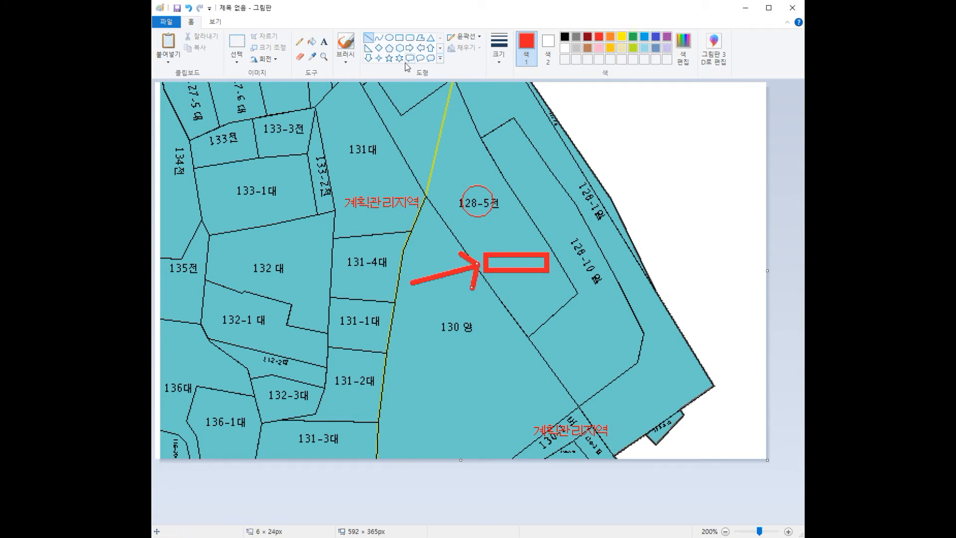
Step: Add the Korean label 농막설치위치 on one line and place it at the arrow's tail
click(324, 42)
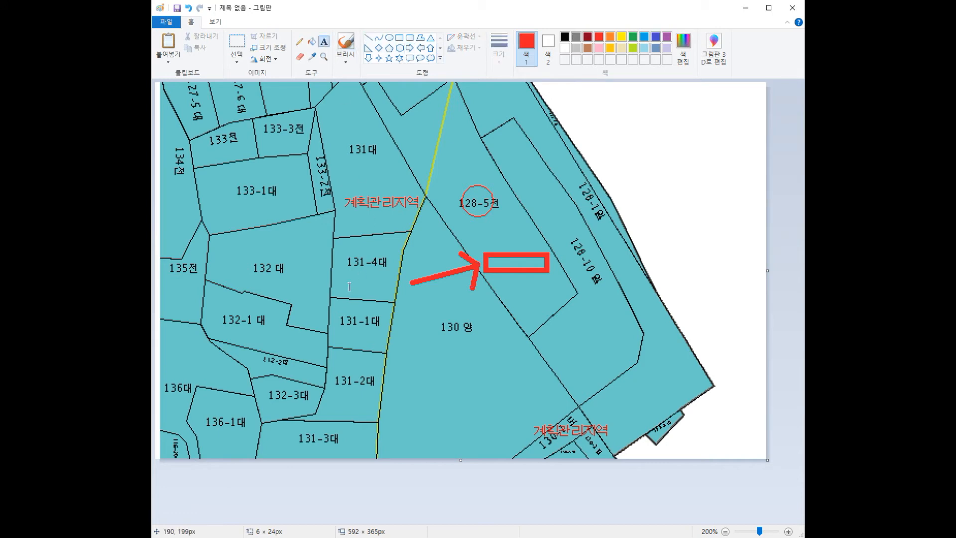
click(292, 284)
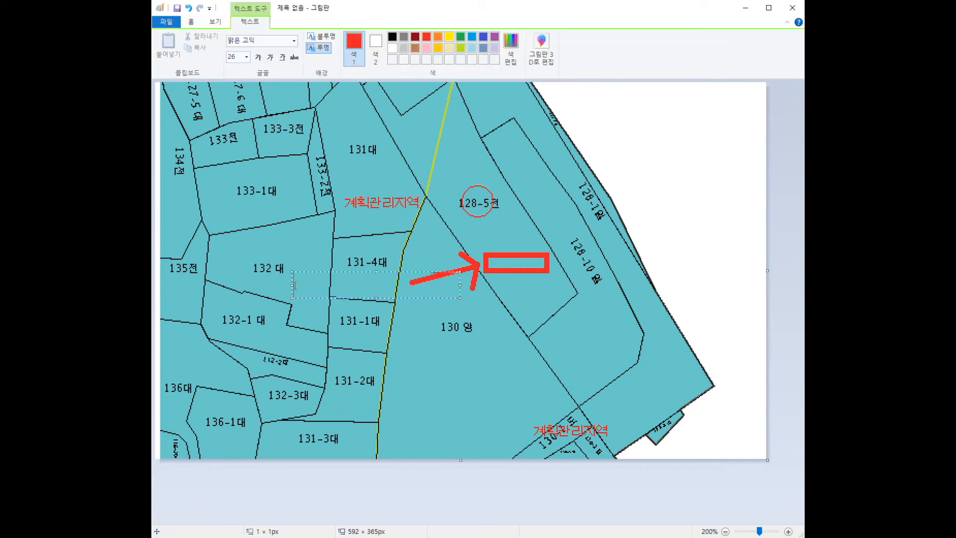
text(shd)
key(BackSpace)
key(BackSpace)
key(BackSpace)
key(Hangul)
text(노ㅇ막설치우)
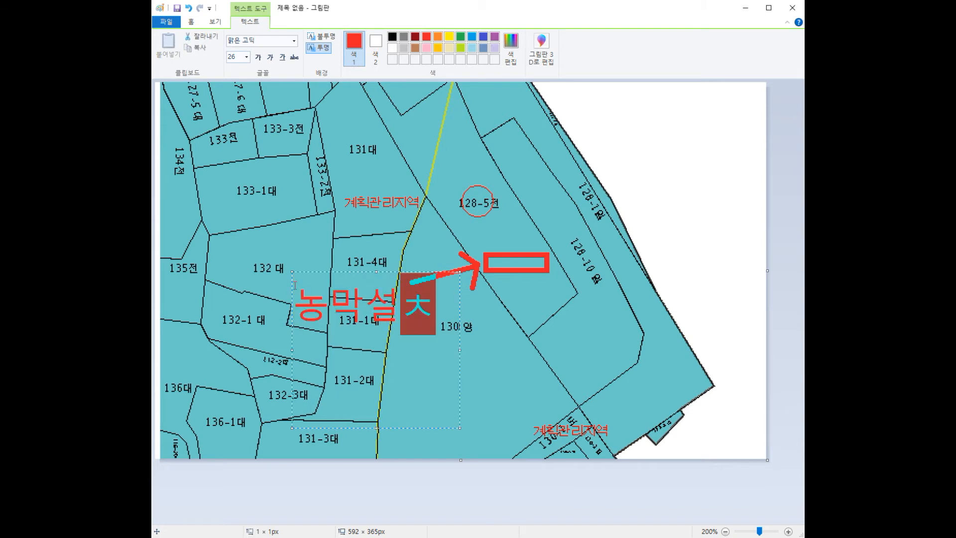
text(ㅣ치)
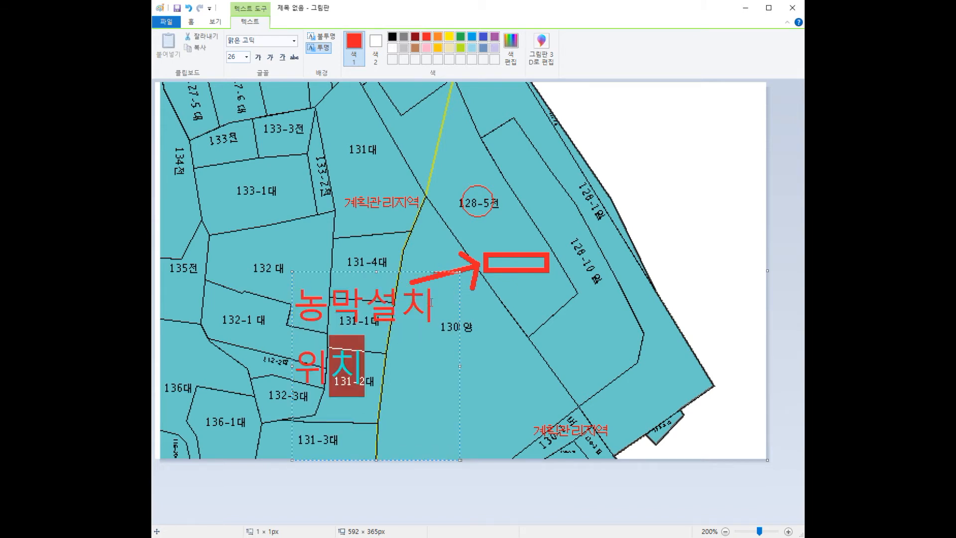
drag(463, 369, 525, 366)
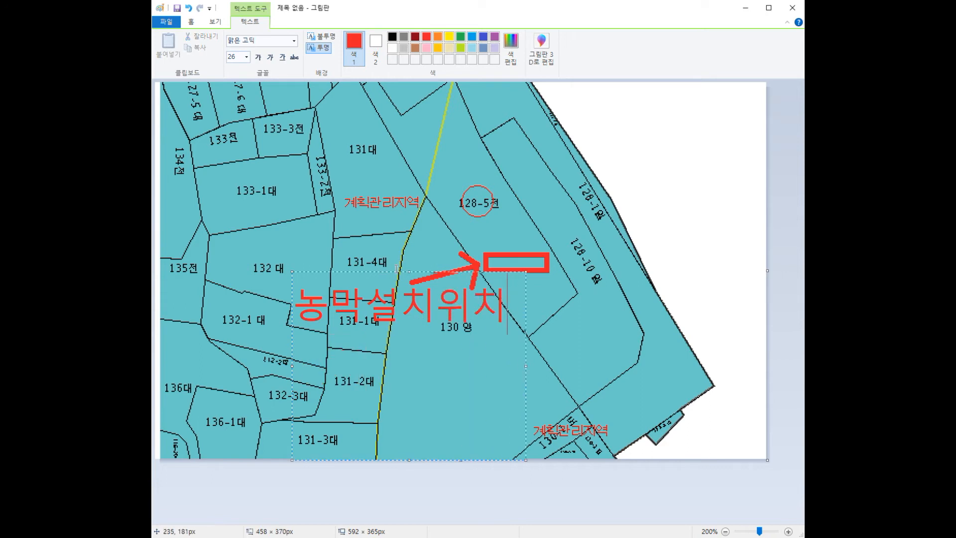
drag(396, 271, 300, 266)
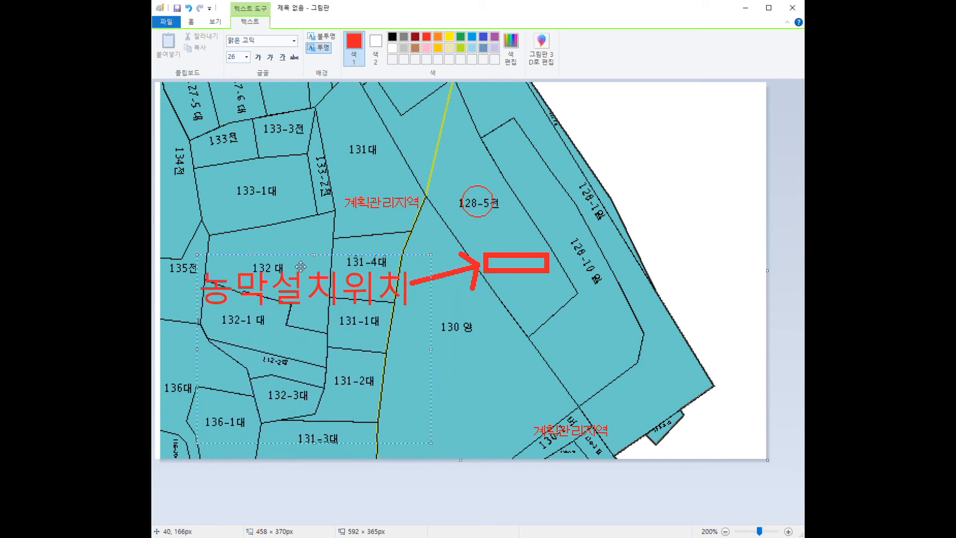
click(630, 312)
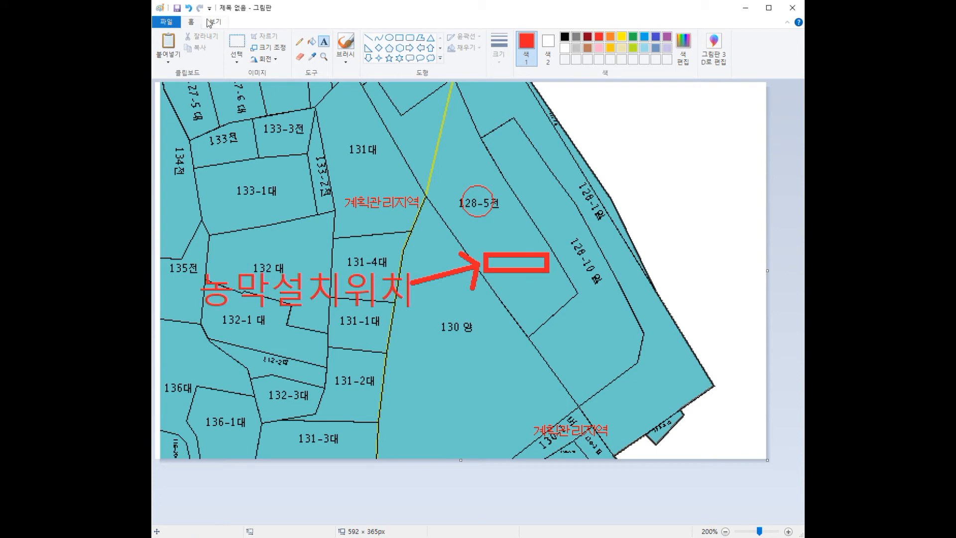
Step: Save the annotated map as JPEG '농막설치위치 배치도', then start a new blank picture
click(167, 23)
click(204, 106)
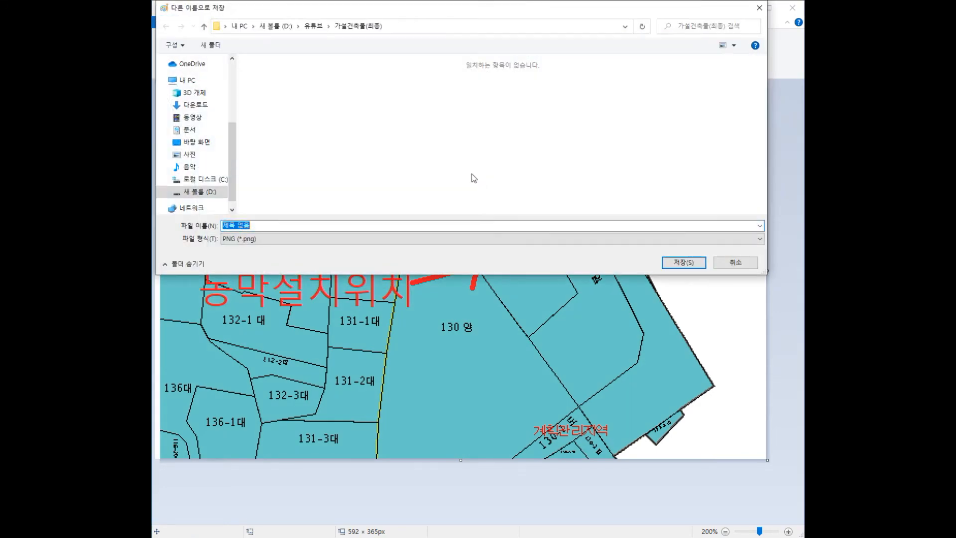
click(273, 238)
click(259, 279)
click(205, 224)
text(농막설)
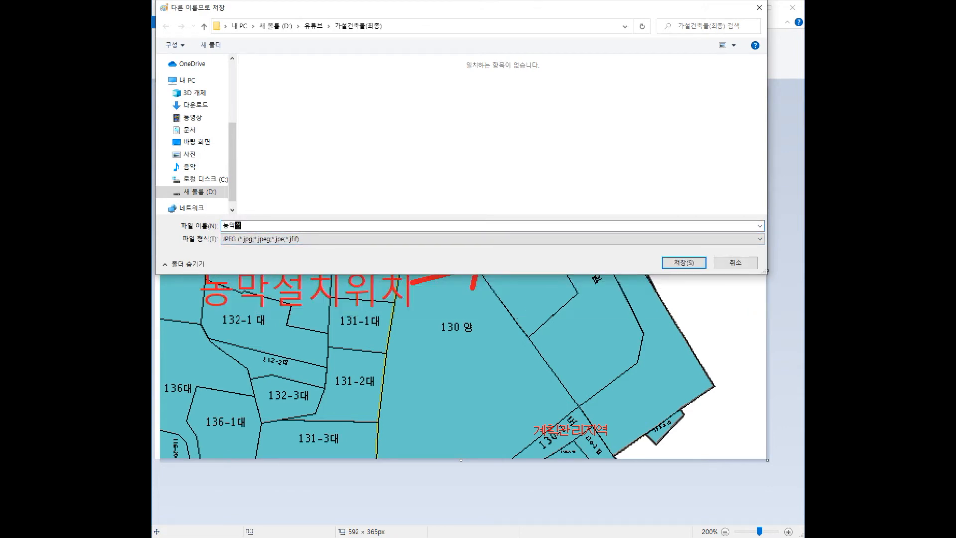
text(치위치 ㅂ배치도)
click(692, 262)
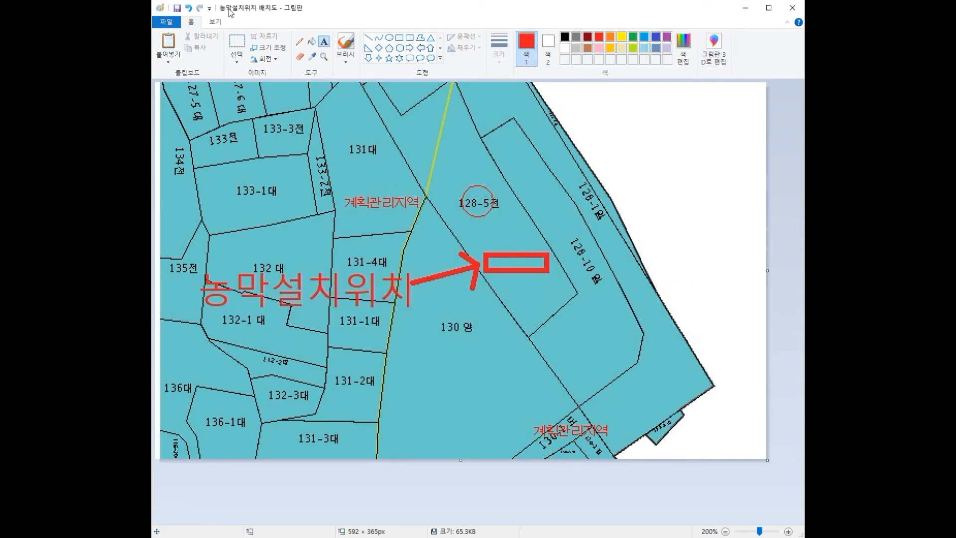
click(170, 22)
click(189, 39)
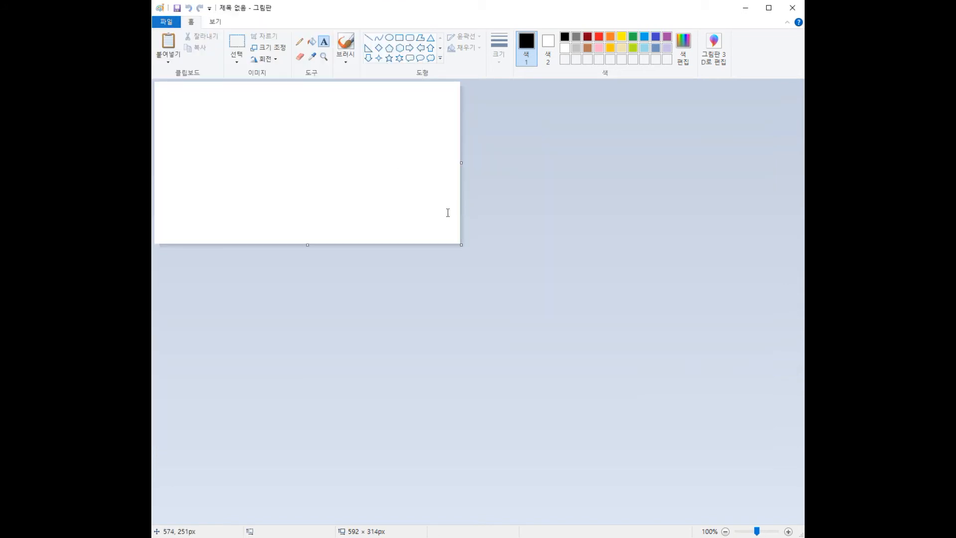
Step: Draw the building rectangle and type a 6m label above it
click(399, 38)
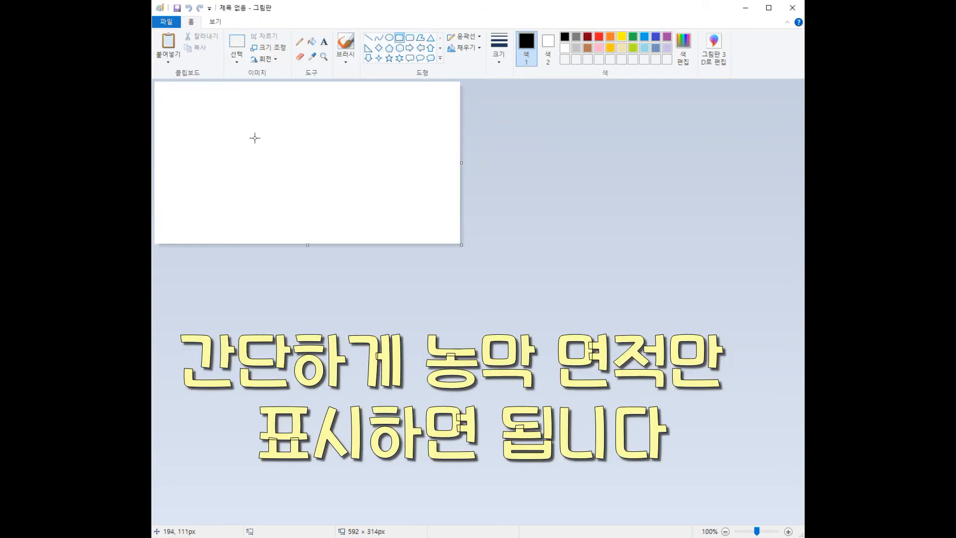
mouse_move(253, 133)
mouse_down()
mouse_move(274, 157)
mouse_move(371, 161)
mouse_move(359, 161)
mouse_up()
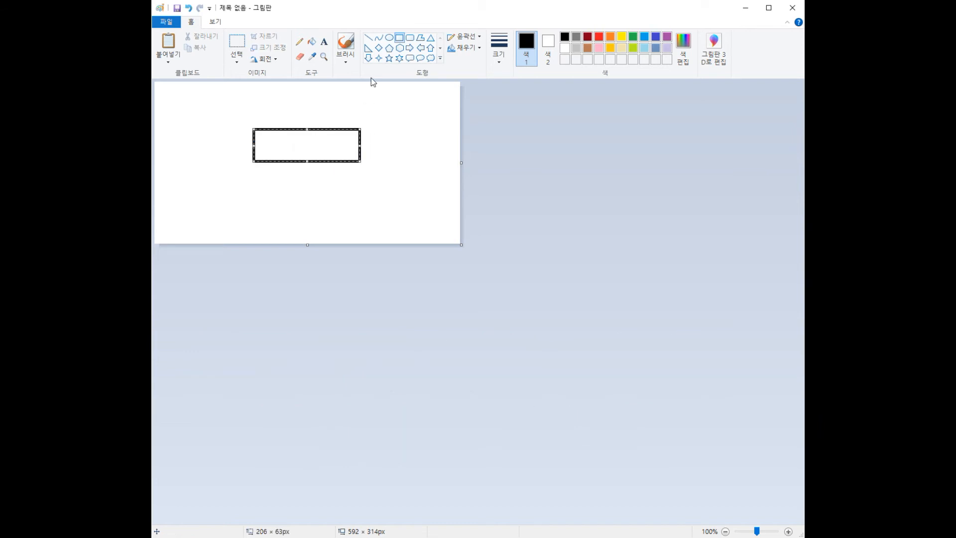
click(326, 44)
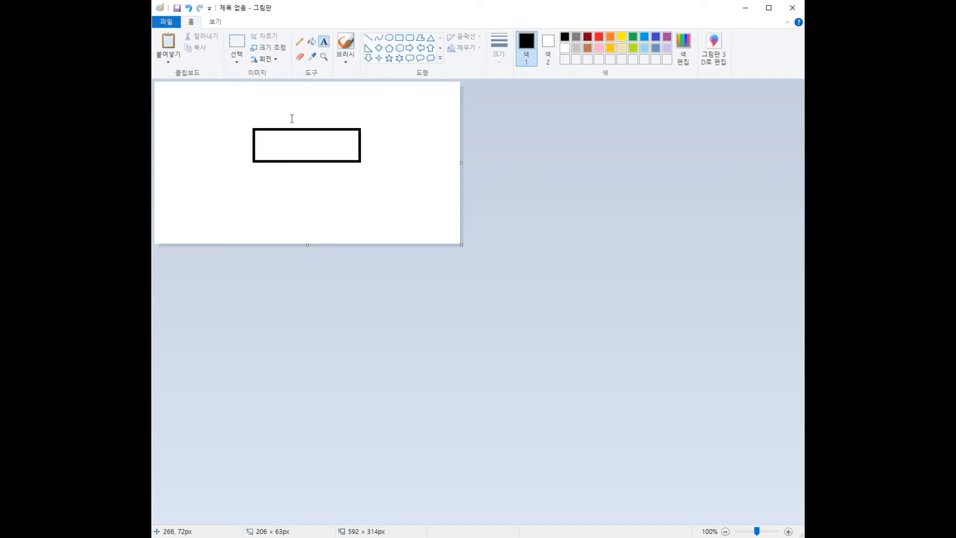
click(292, 119)
text(6)
key(BackSpace)
text(6ㅡ)
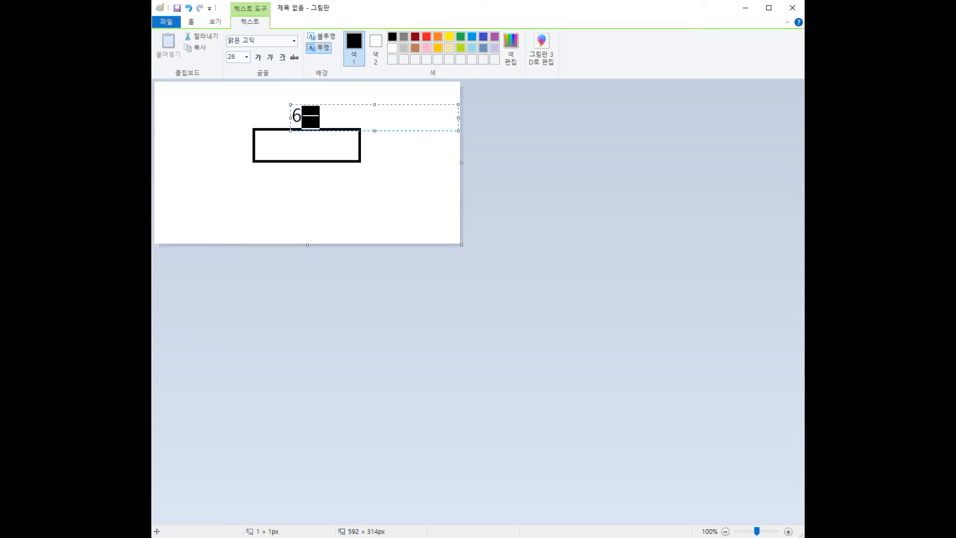
key(BackSpace)
text(m)
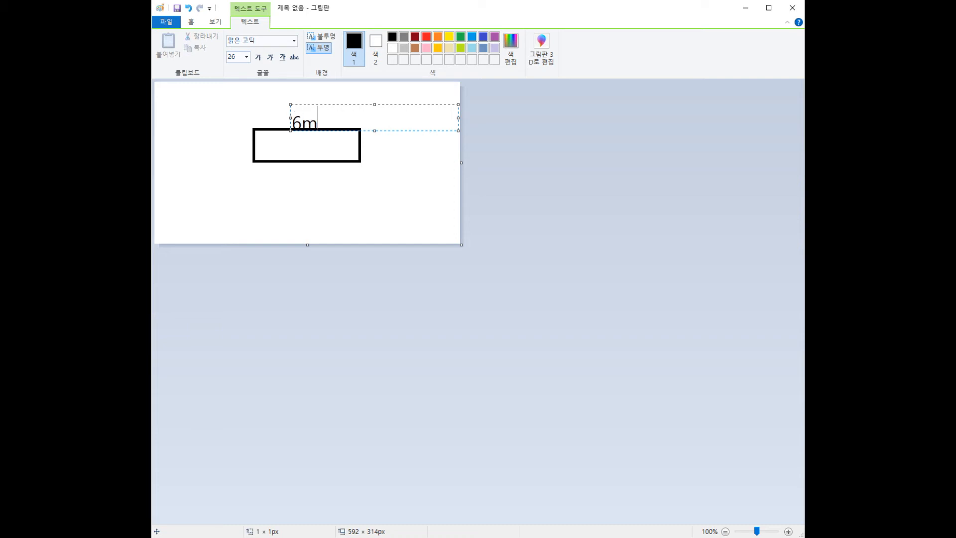
Step: Position the 6m label and add a 3m label on the rectangle's left side
drag(336, 104, 332, 101)
click(394, 151)
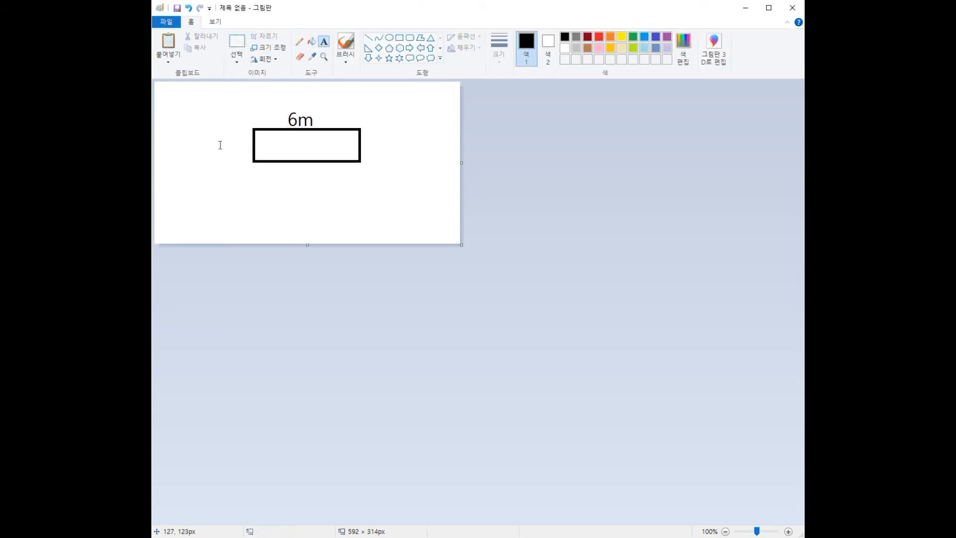
text(3m)
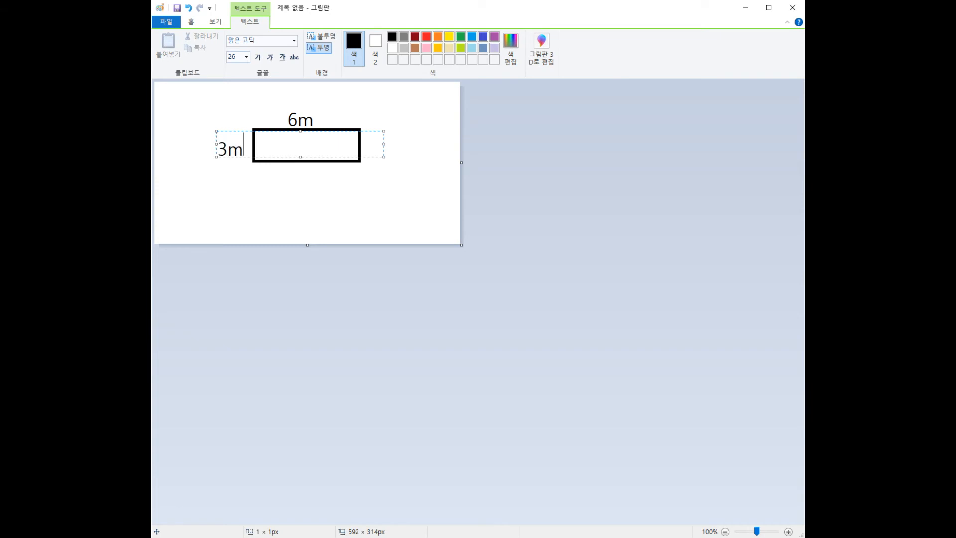
click(265, 188)
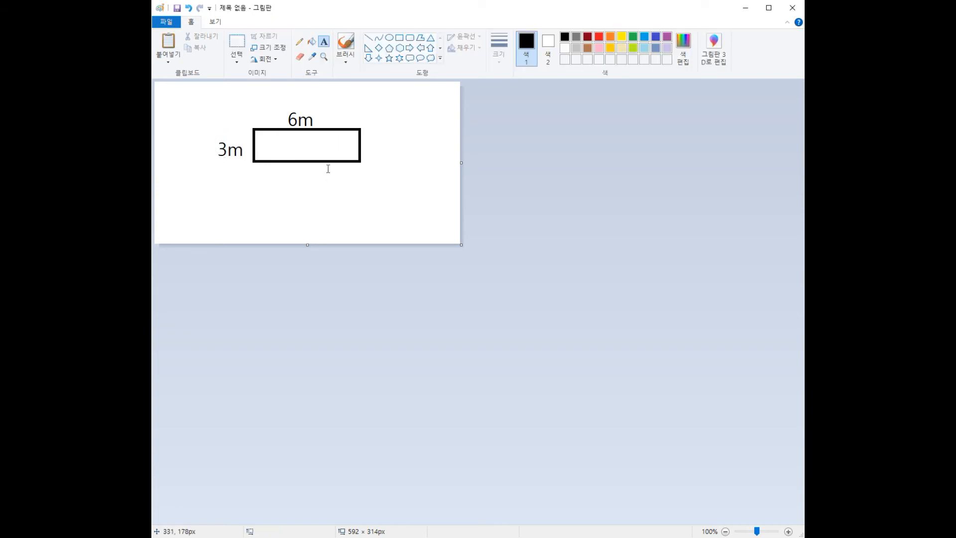
Step: Save the drawing as JPEG '농막 평면도' and close Paint
click(167, 28)
click(225, 108)
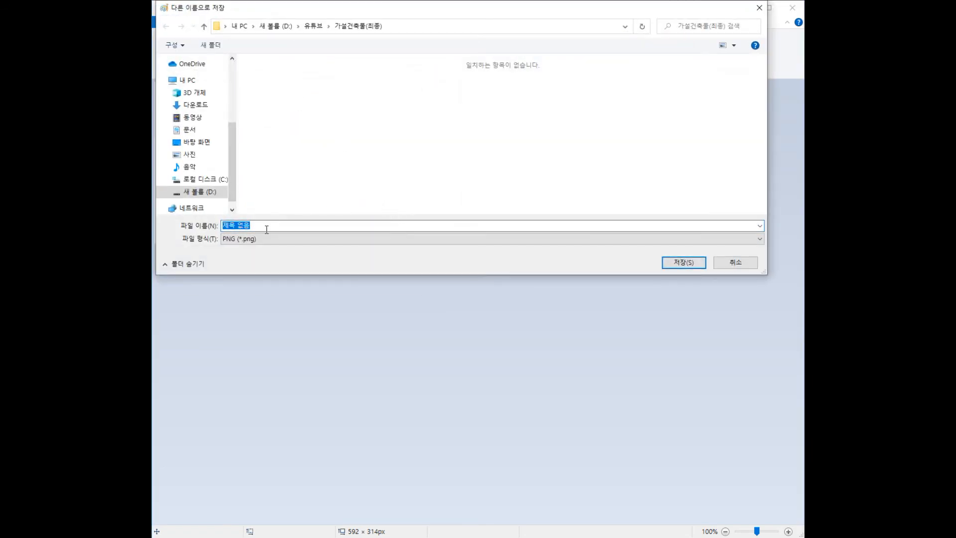
click(264, 238)
click(251, 276)
drag(266, 226, 217, 224)
text(shdak)
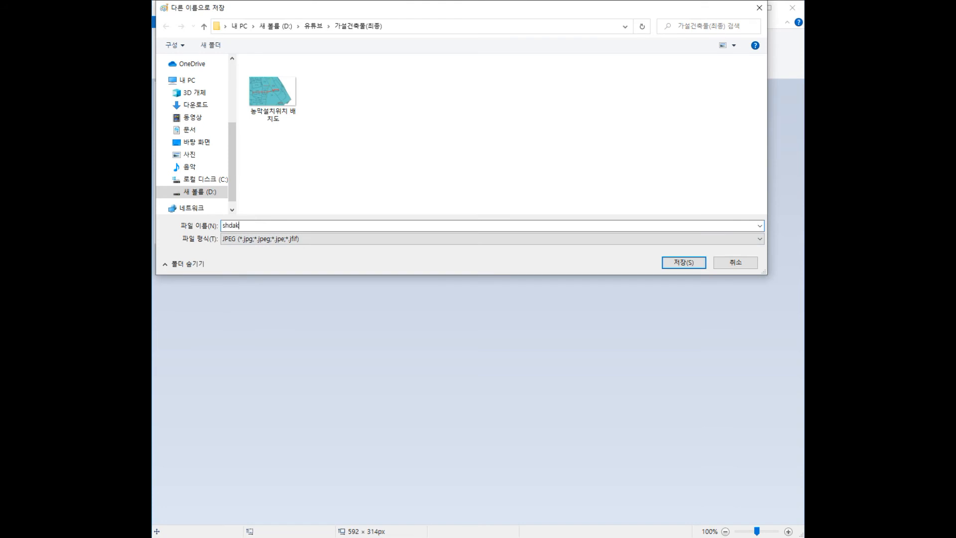
text(농악설)
text(면도)
click(664, 263)
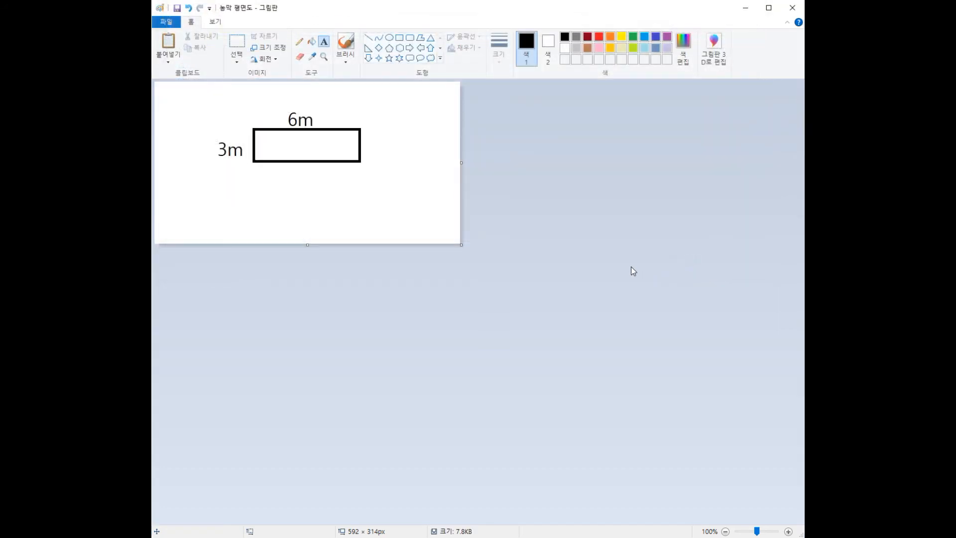
click(792, 7)
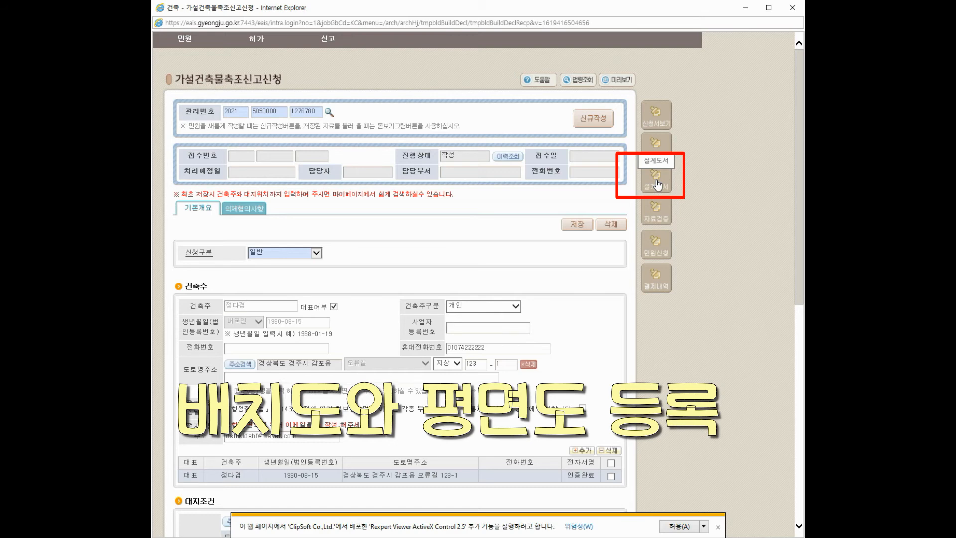
Step: In the standard file conversion tool, place both drawing JPGs into the D > A > 1 > A14 folder
click(658, 186)
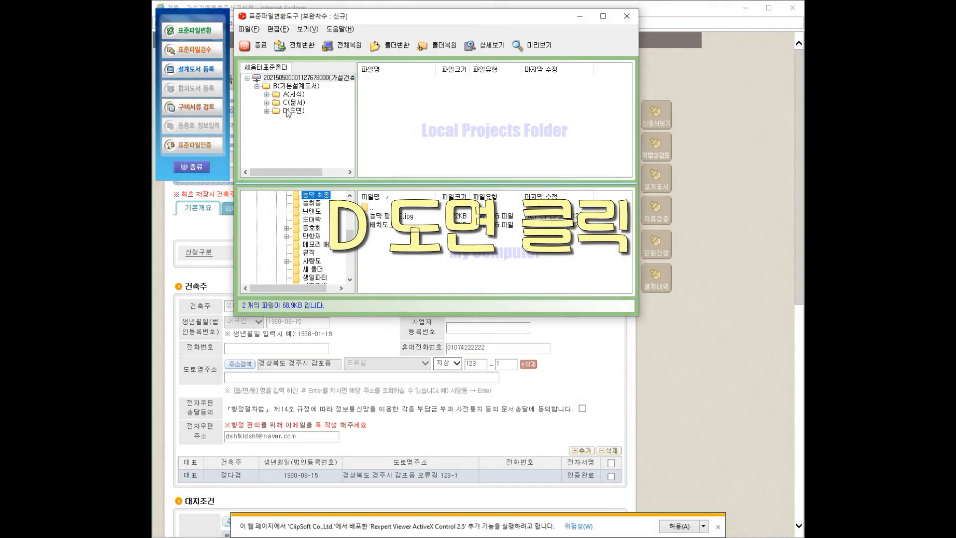
click(266, 111)
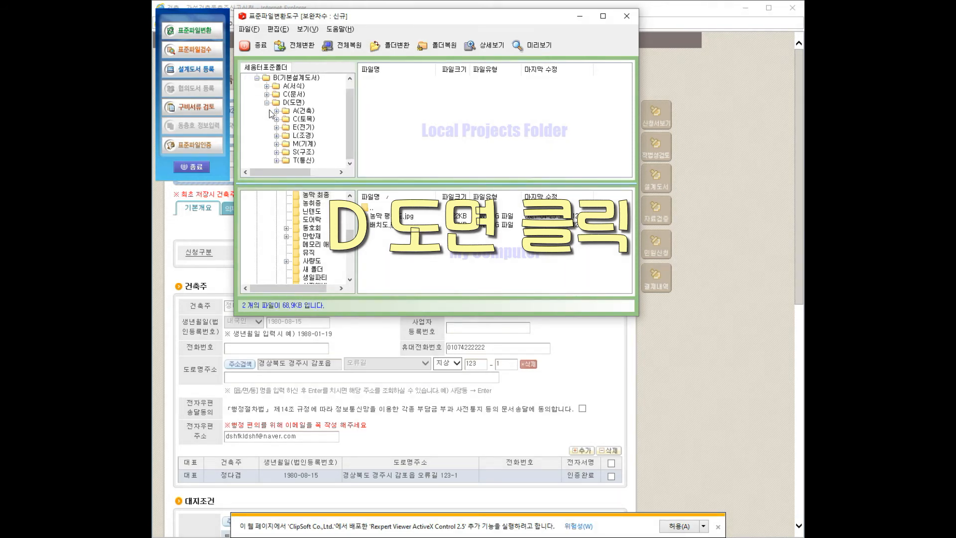
click(277, 111)
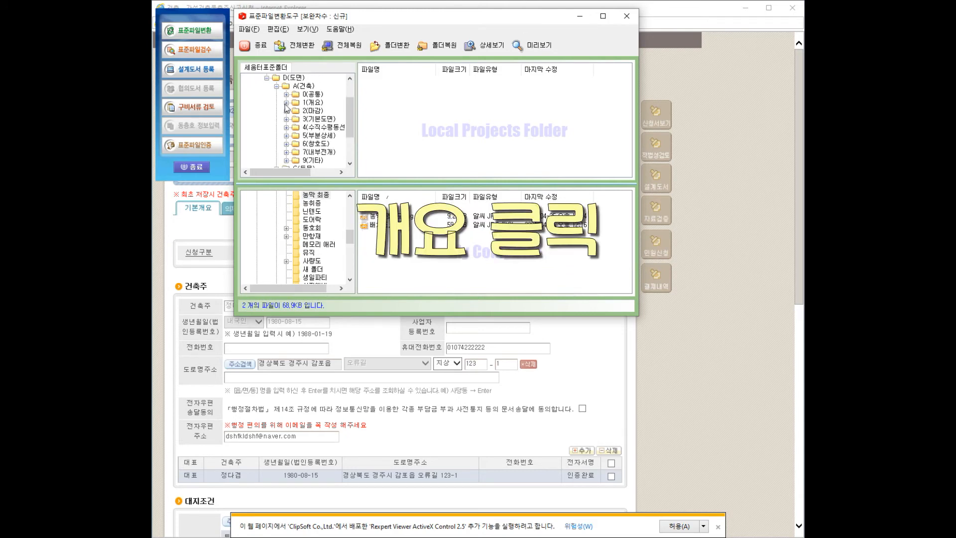
click(286, 103)
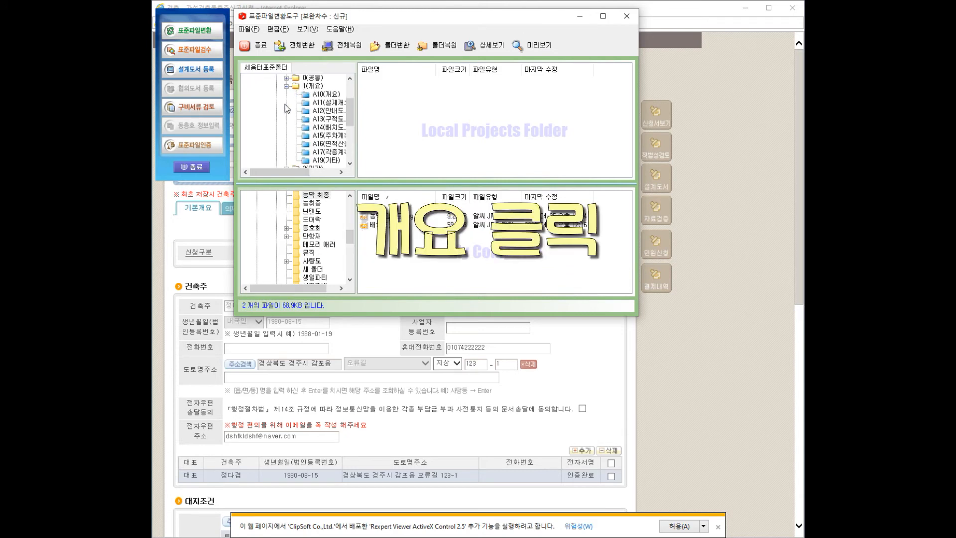
click(331, 127)
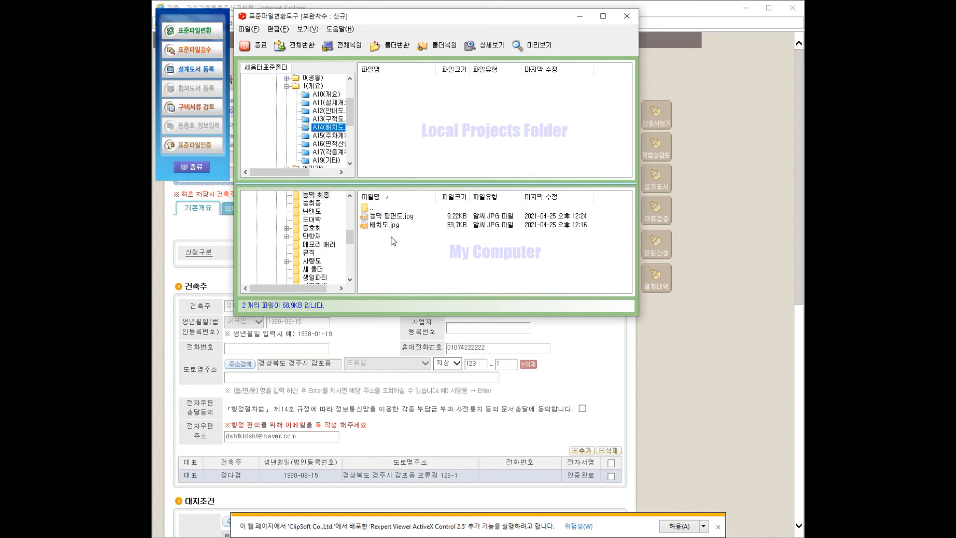
drag(386, 236, 405, 149)
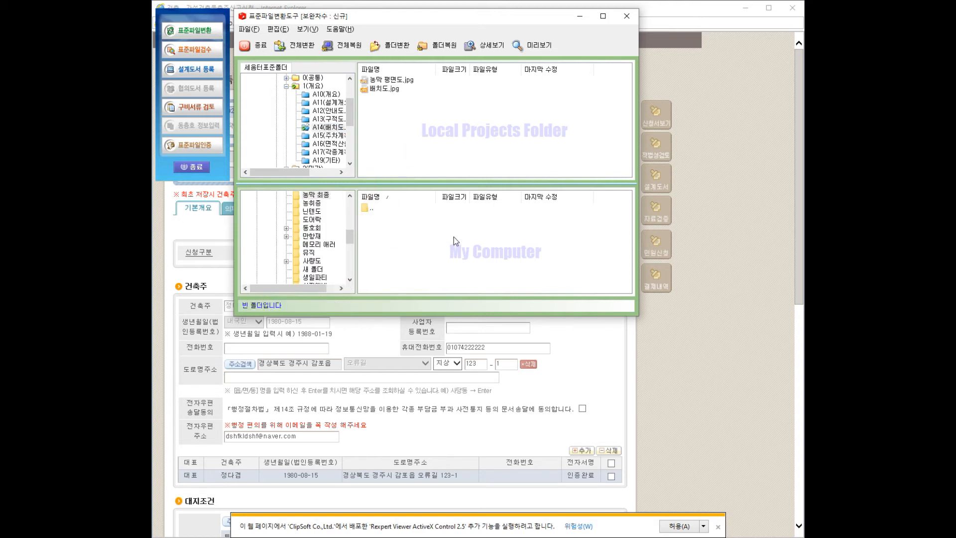
Step: Convert both files to A14-001-01-농막 평면도.tif and A14-002-01-배치도.tif and close the converter
click(312, 48)
click(664, 236)
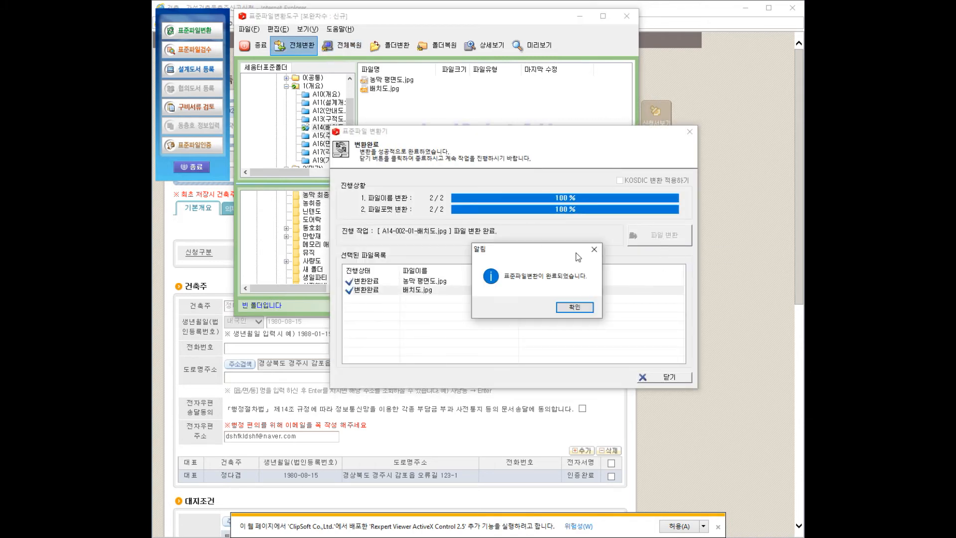
click(575, 308)
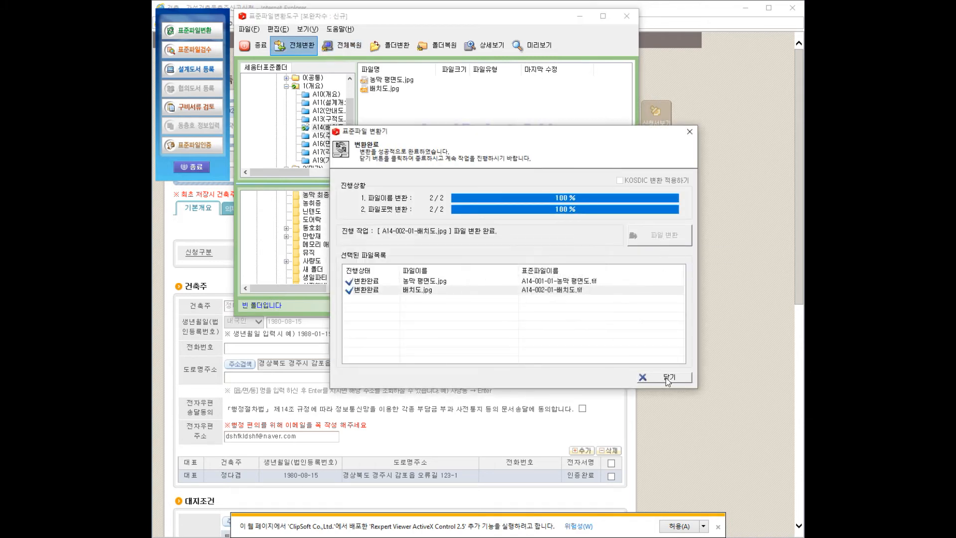
click(665, 377)
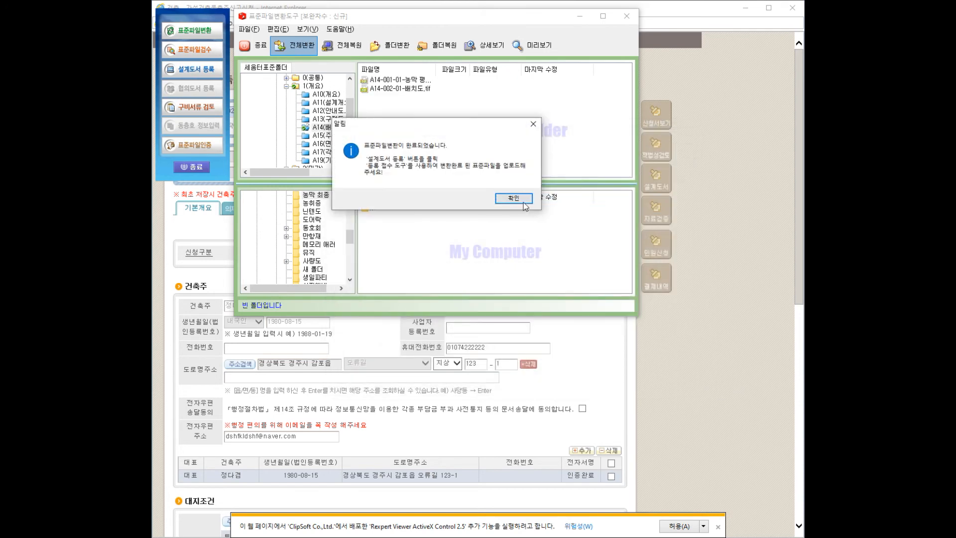
click(568, 198)
click(210, 73)
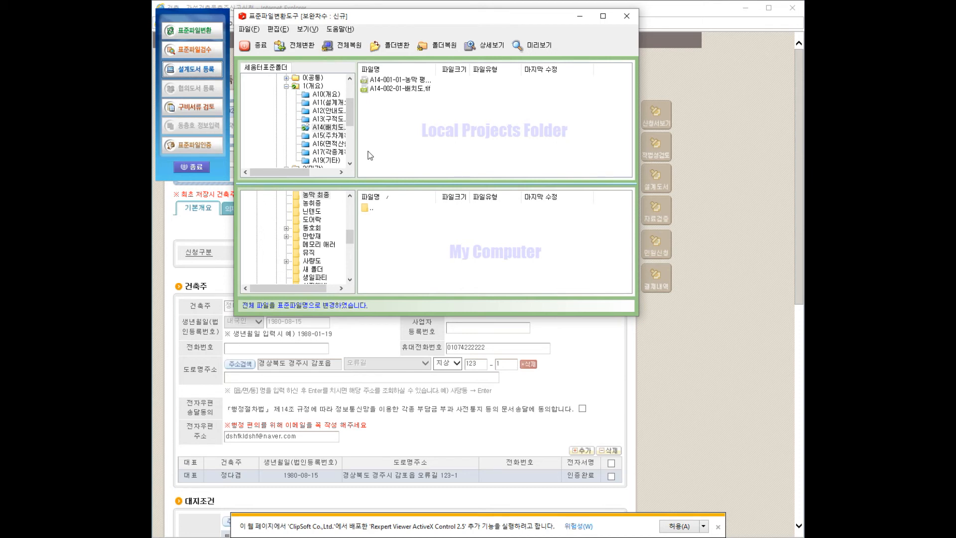
Step: Upload the B(기본설계도서) folder, with both A14 drawing TIFs, to the Seumteo server
click(217, 79)
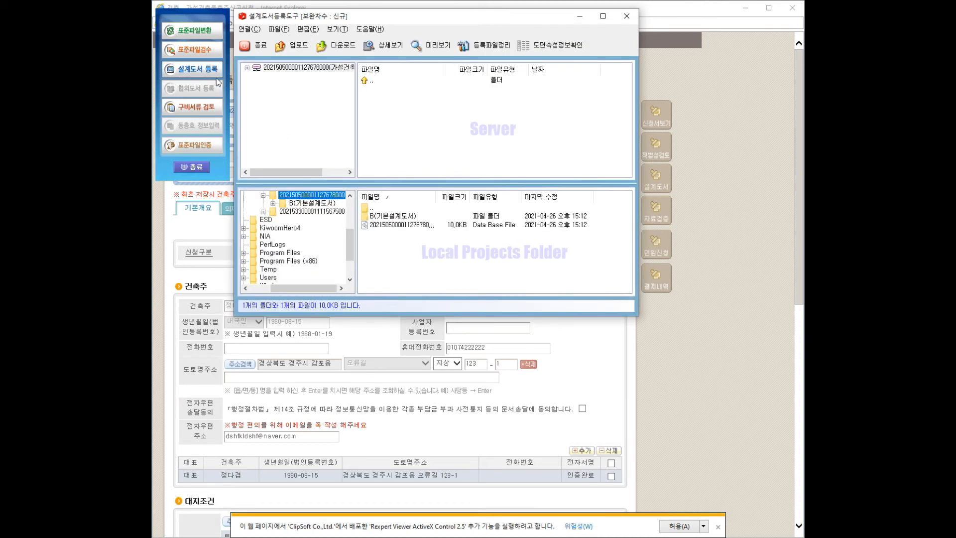
click(402, 218)
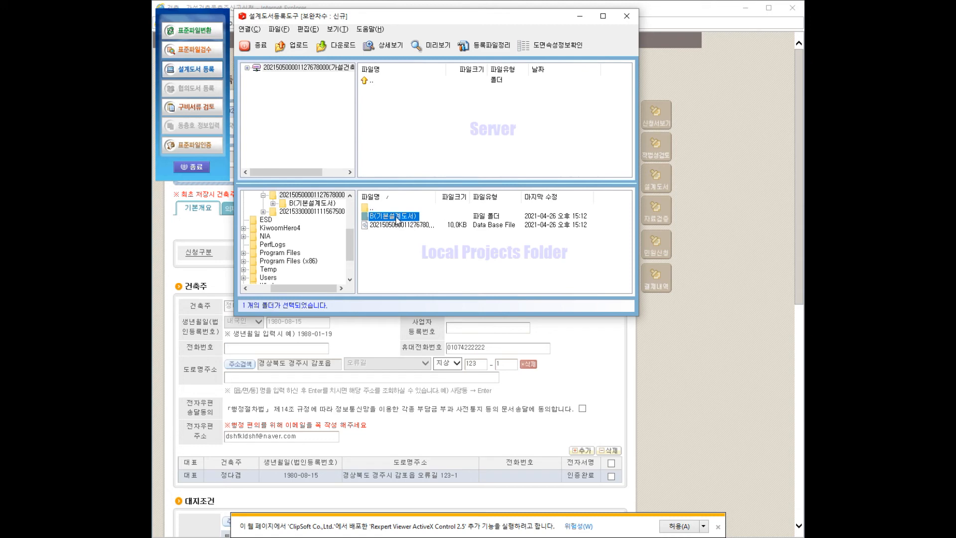
drag(397, 219, 391, 146)
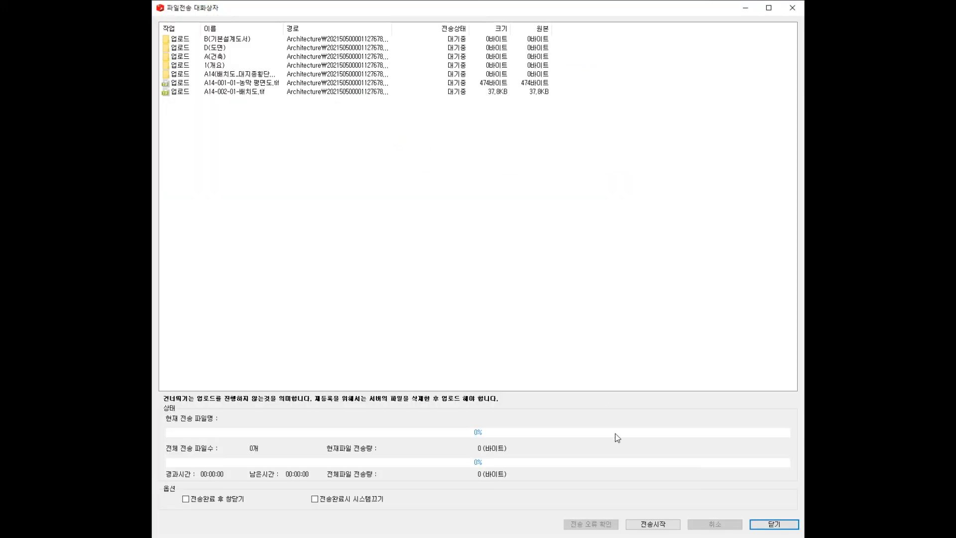
click(662, 524)
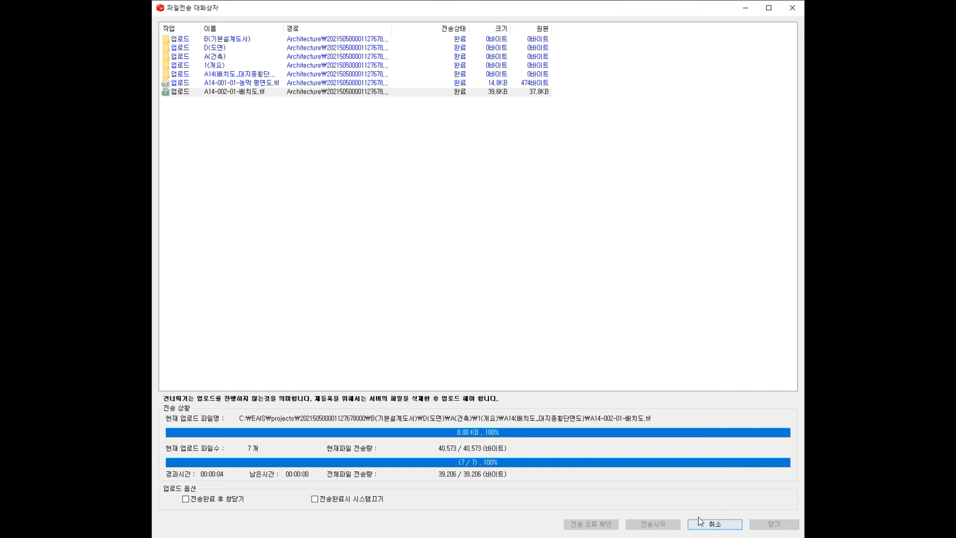
click(712, 524)
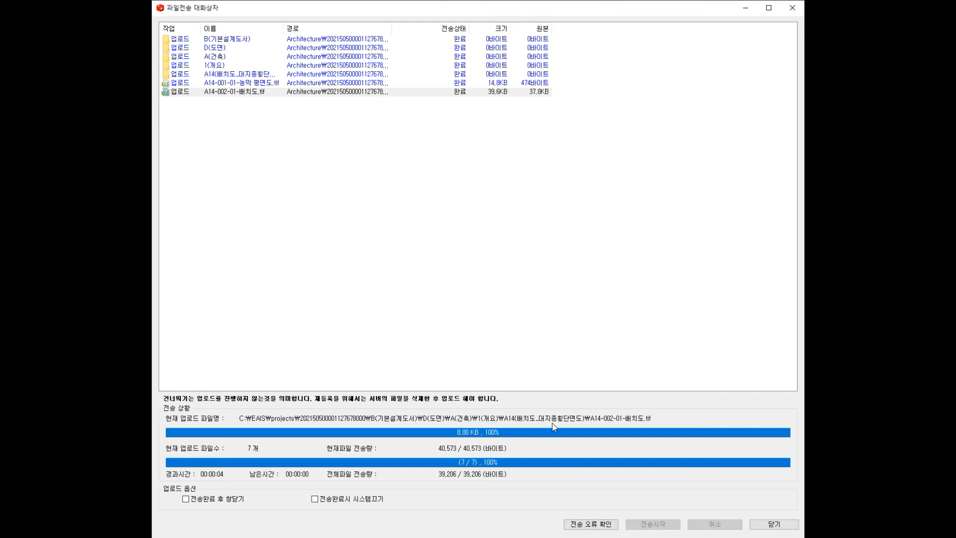
Step: Close the transfer window, the registration tool, and the standard-file utility
click(775, 526)
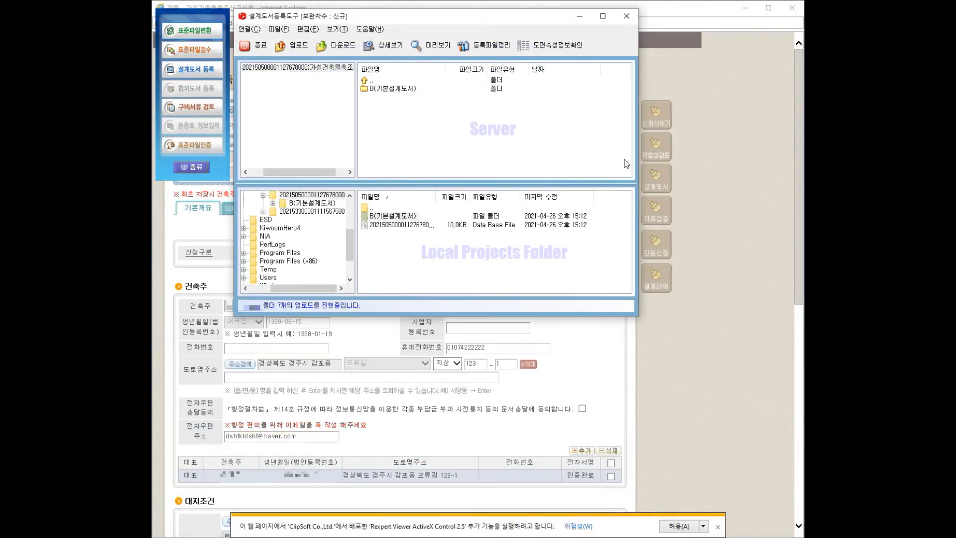
click(626, 16)
click(195, 168)
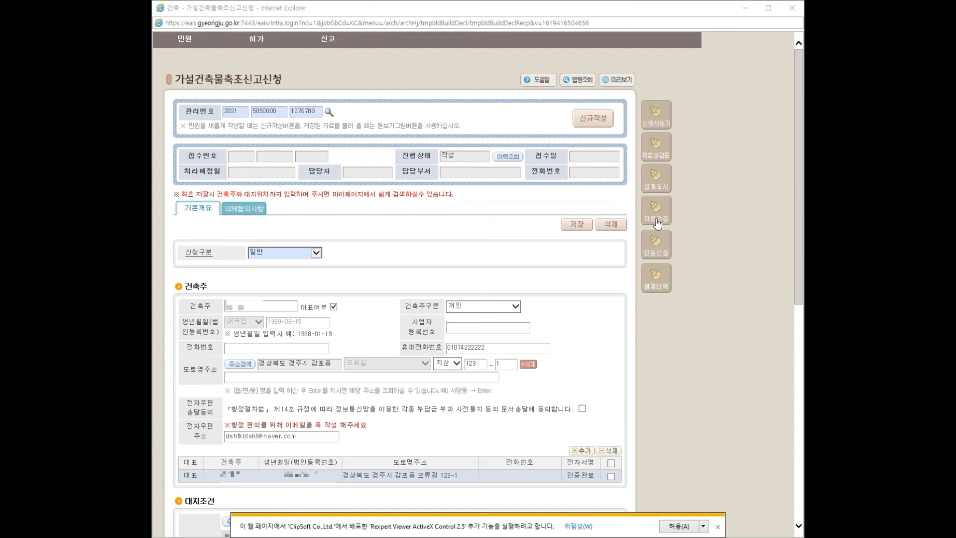
Step: Verify the data, import the owner as applicant, and set 개인 with address type 주민등록지
click(656, 245)
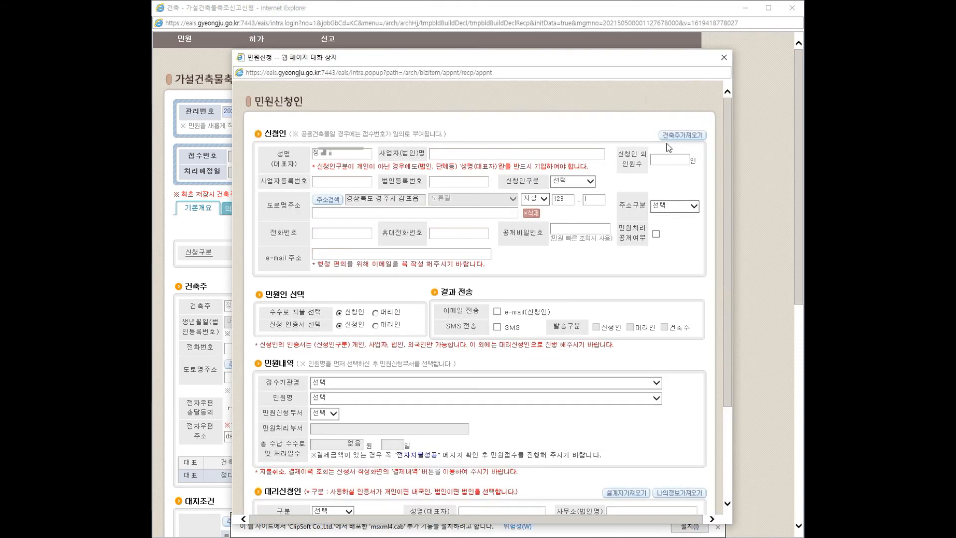
click(684, 138)
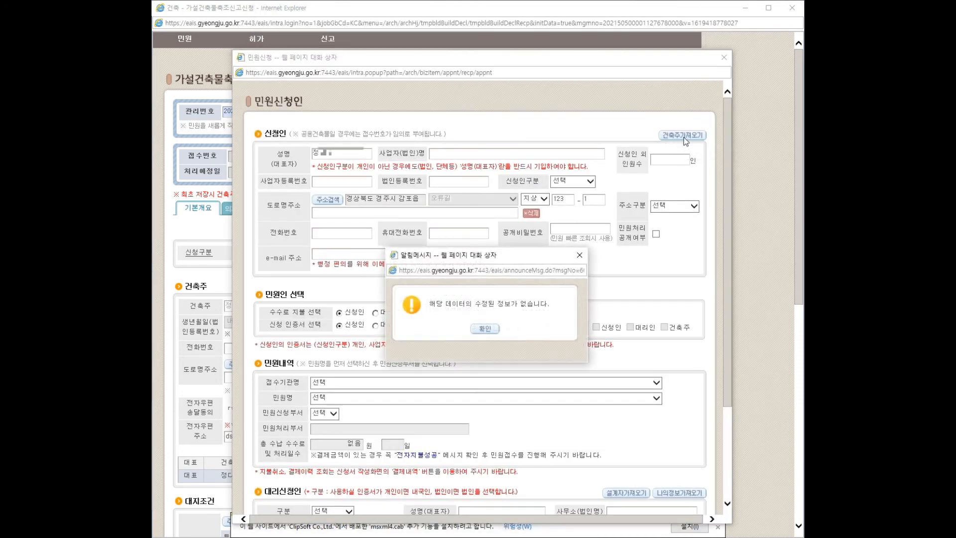
click(486, 329)
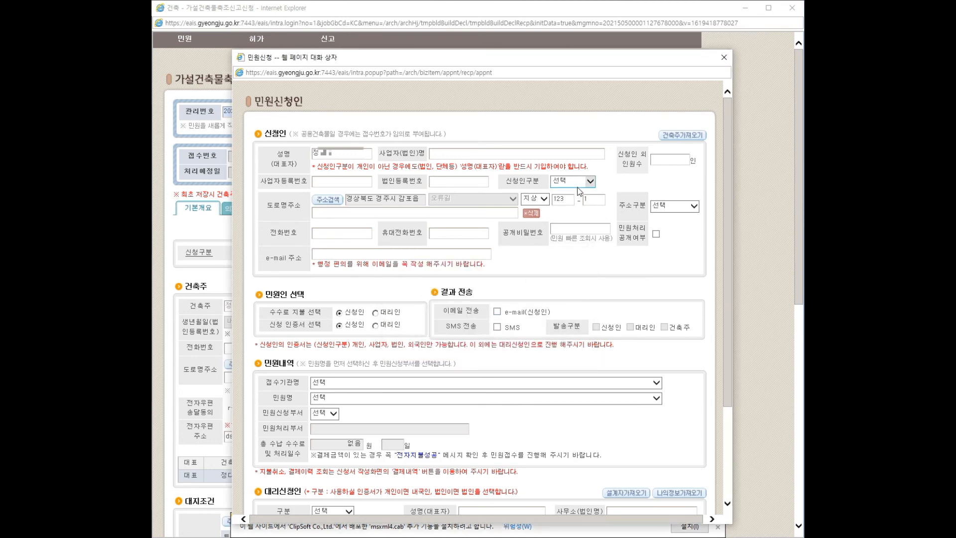
click(589, 182)
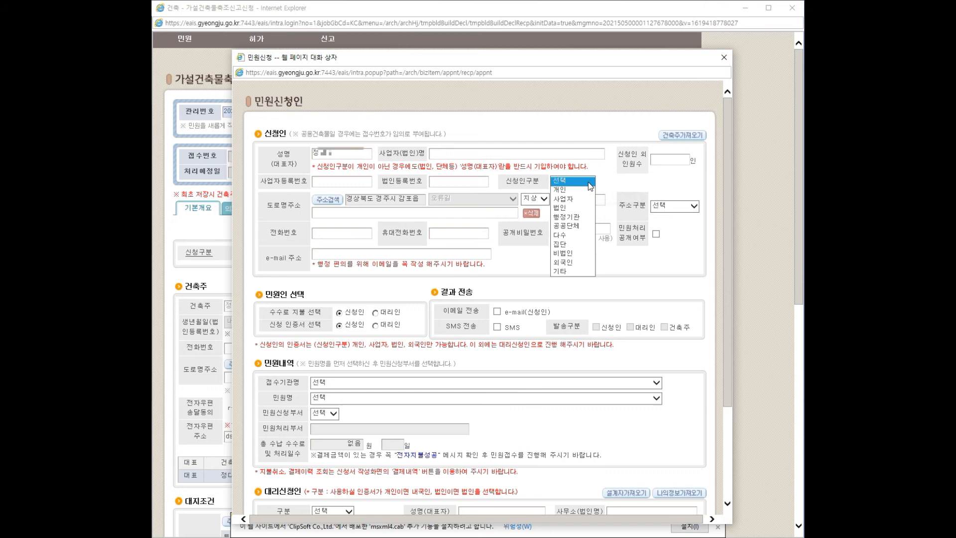
click(569, 190)
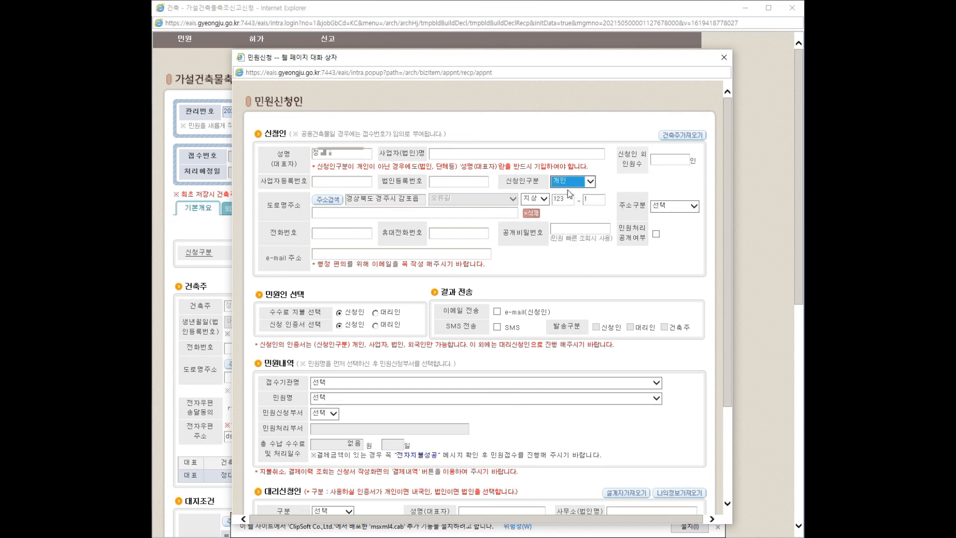
click(692, 206)
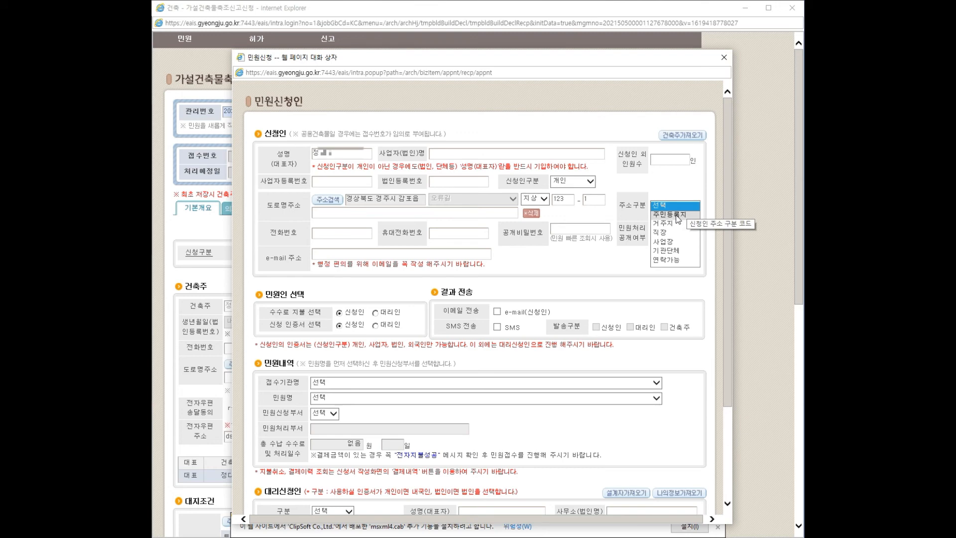
click(677, 215)
click(683, 241)
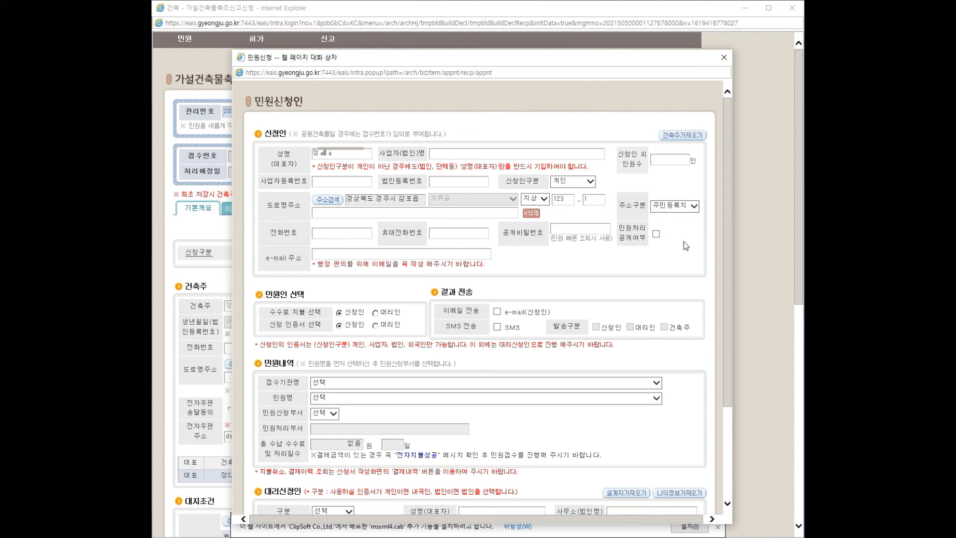
Step: Enter the applicant's mobile number and e-mail address
click(459, 234)
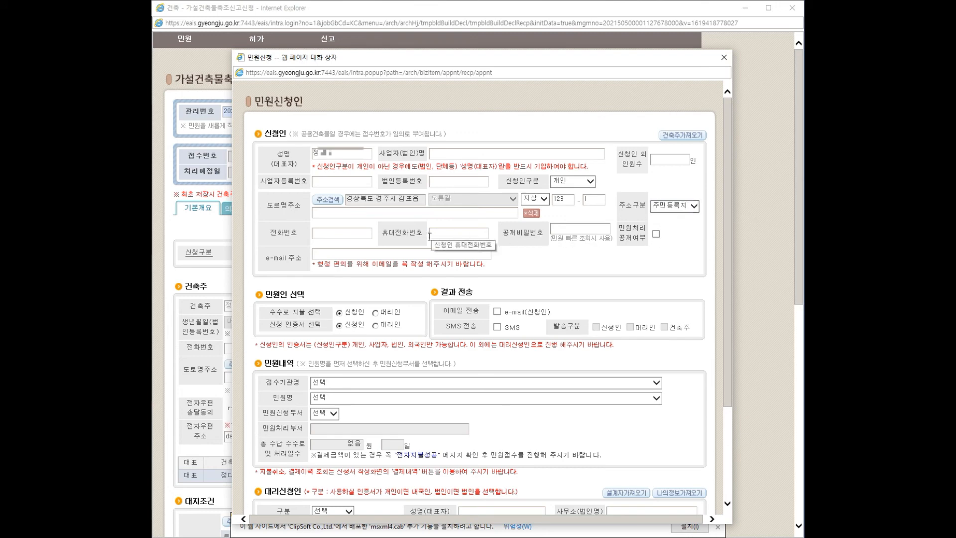
click(383, 254)
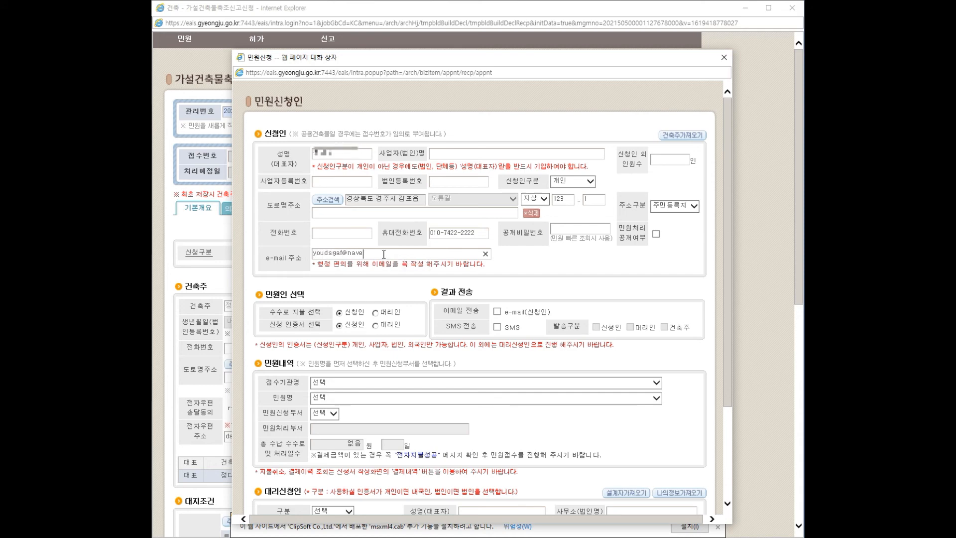
Step: Enable SMS notification, choose 감포읍 as receiving office and 新가설건축물축조신고 as filing type
click(497, 327)
scroll(512, 346, down, 2)
click(380, 319)
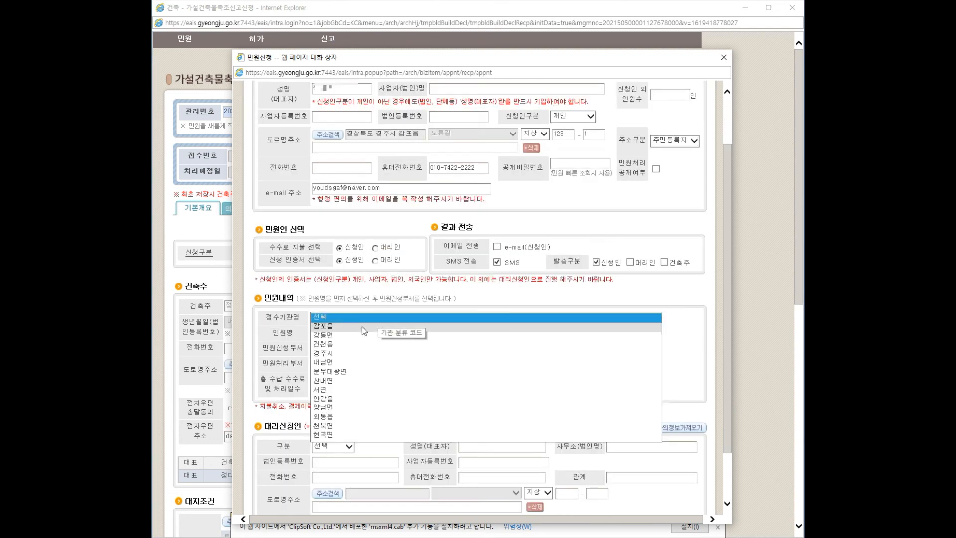
click(330, 326)
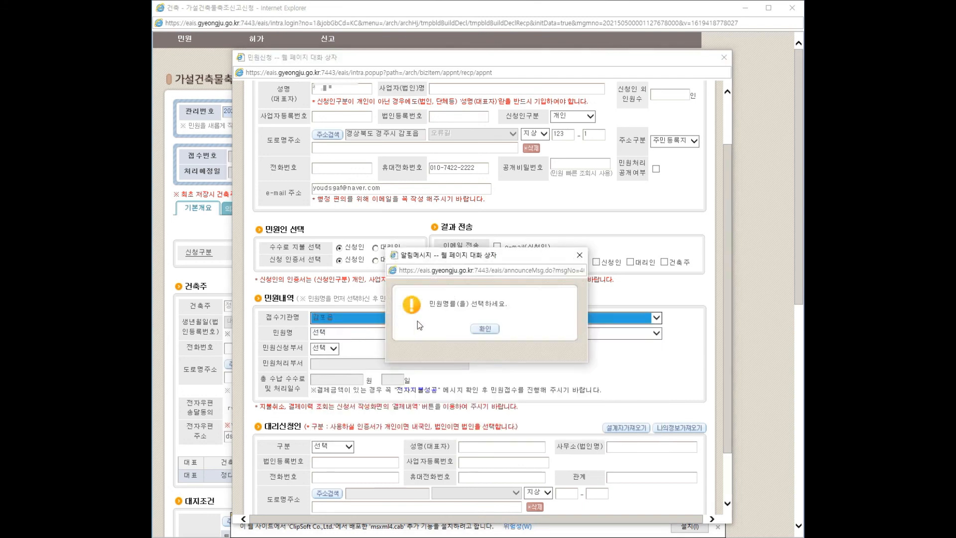
click(485, 329)
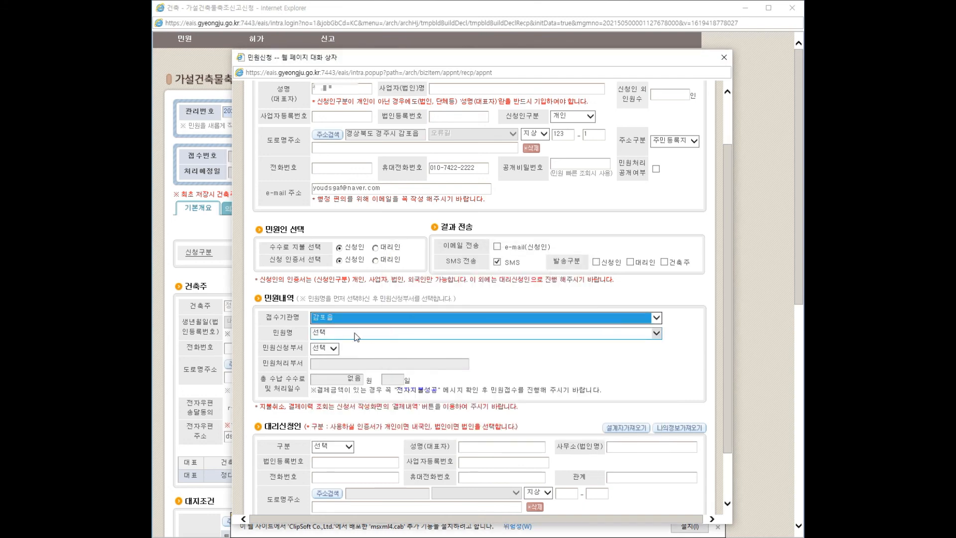
click(344, 334)
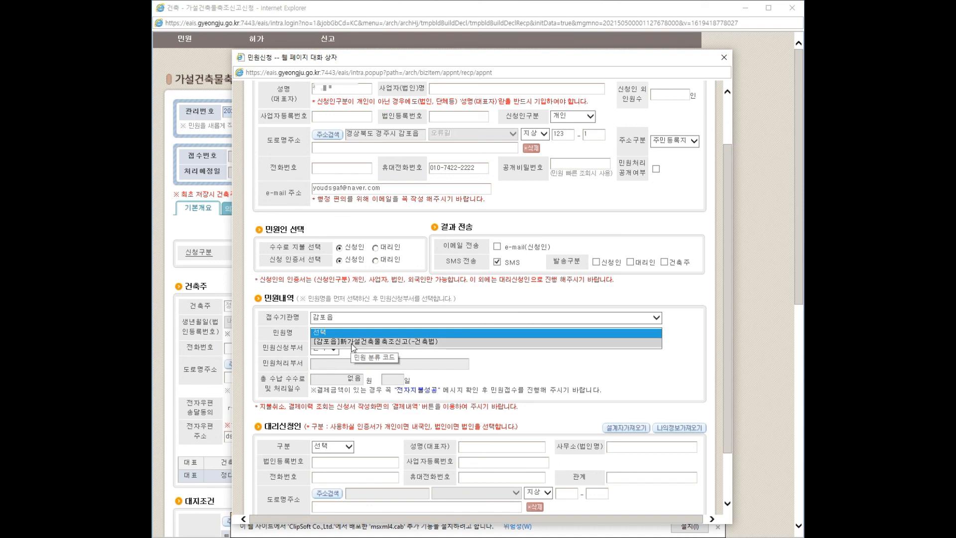
click(352, 342)
key(Return)
Step: Set 감포읍 as the application department and save to begin paying the 9,400 won fee
click(326, 348)
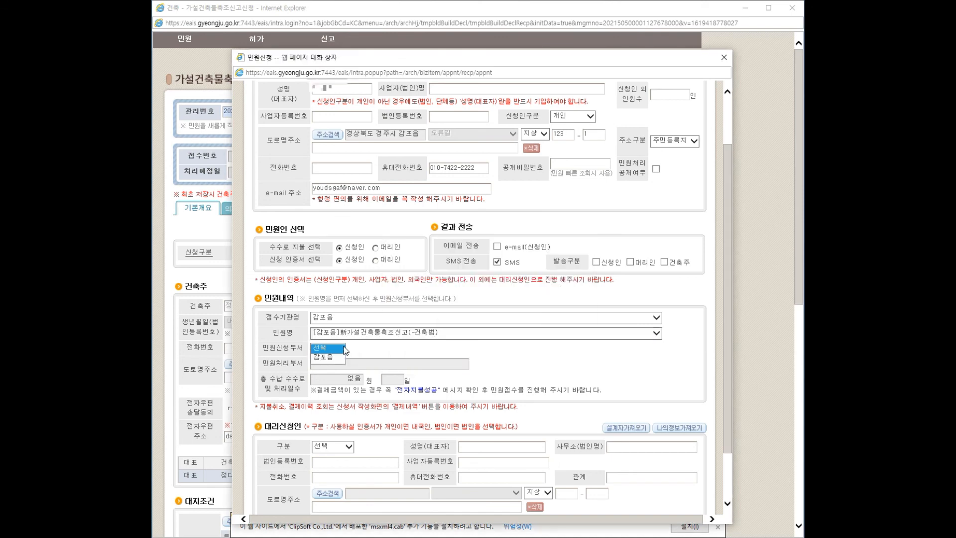
key(Down)
key(Return)
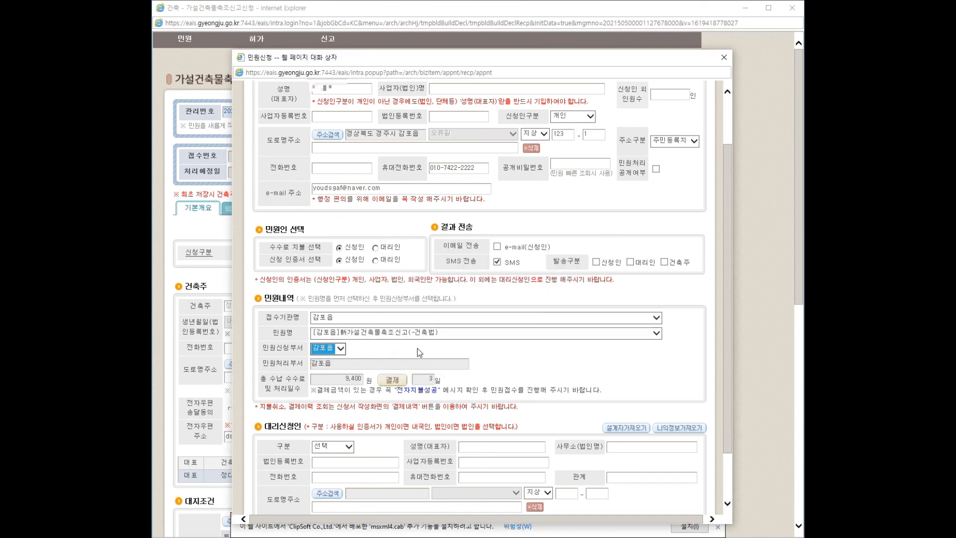
click(392, 381)
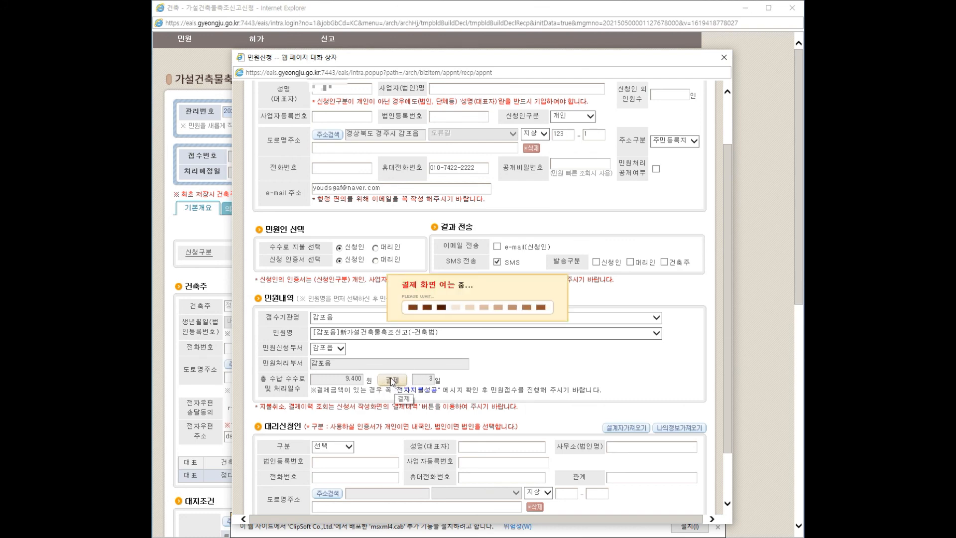
click(473, 325)
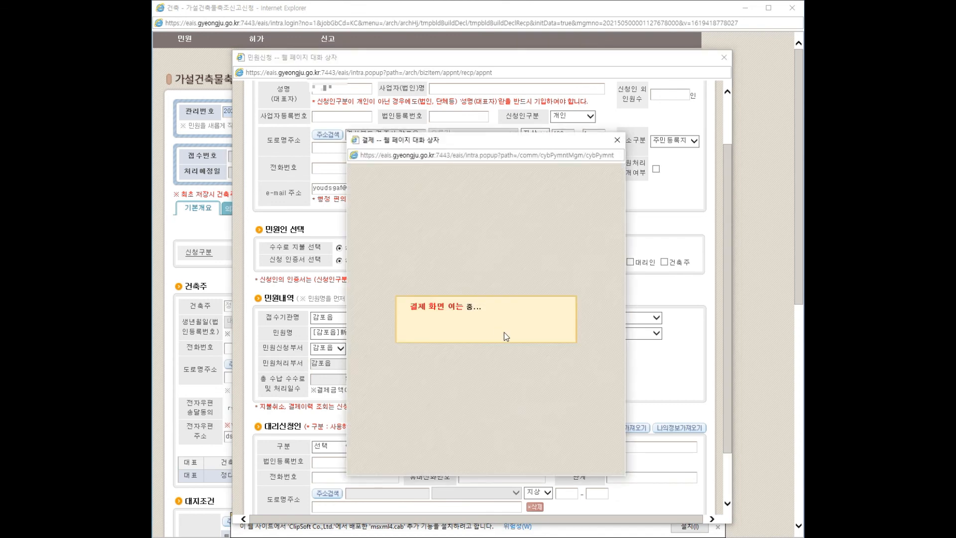
Step: Pay the filing fee with 신용카드 as the payment method in the 전자결제 dialog
click(487, 252)
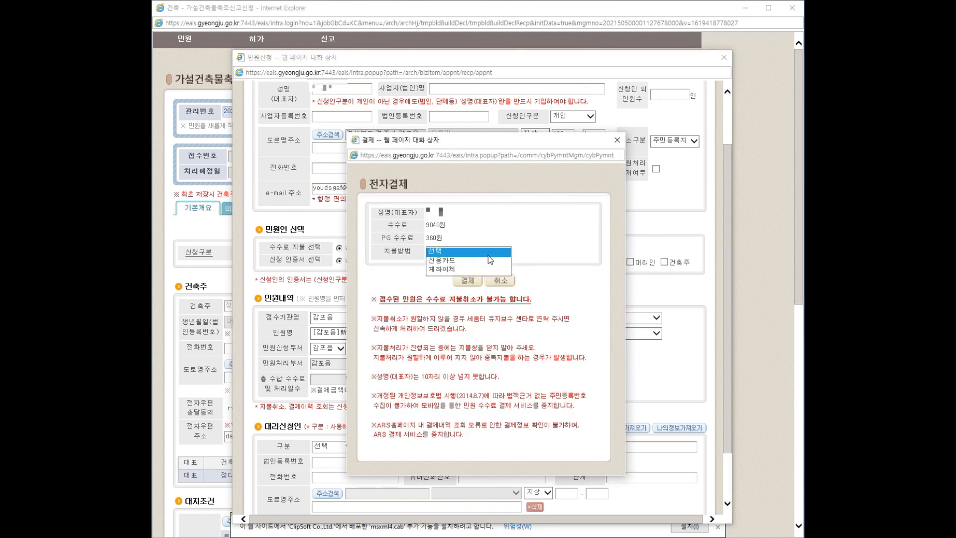
click(473, 260)
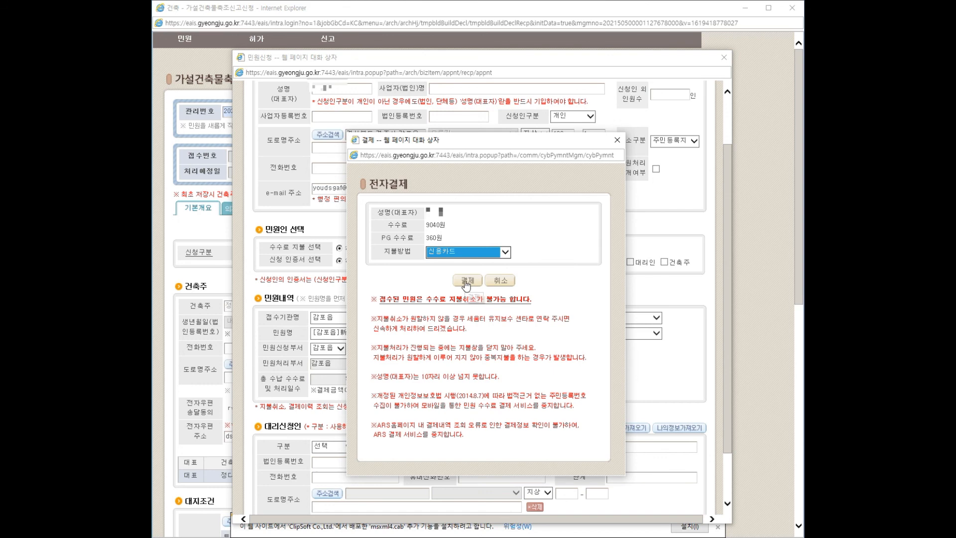
click(466, 282)
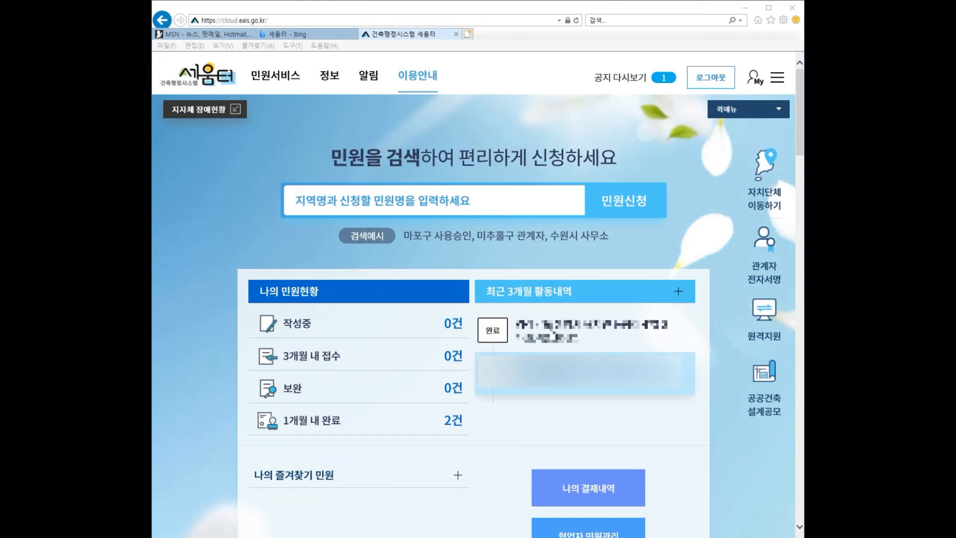
Step: Open the completed filing's details and issue the 가설건축물 축조 신고필증 via 필증발급
click(536, 348)
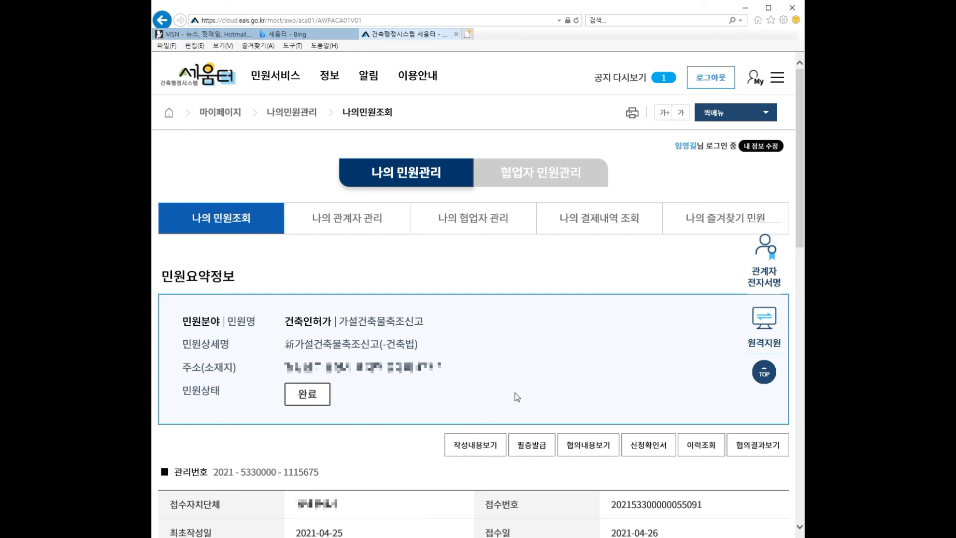
click(529, 448)
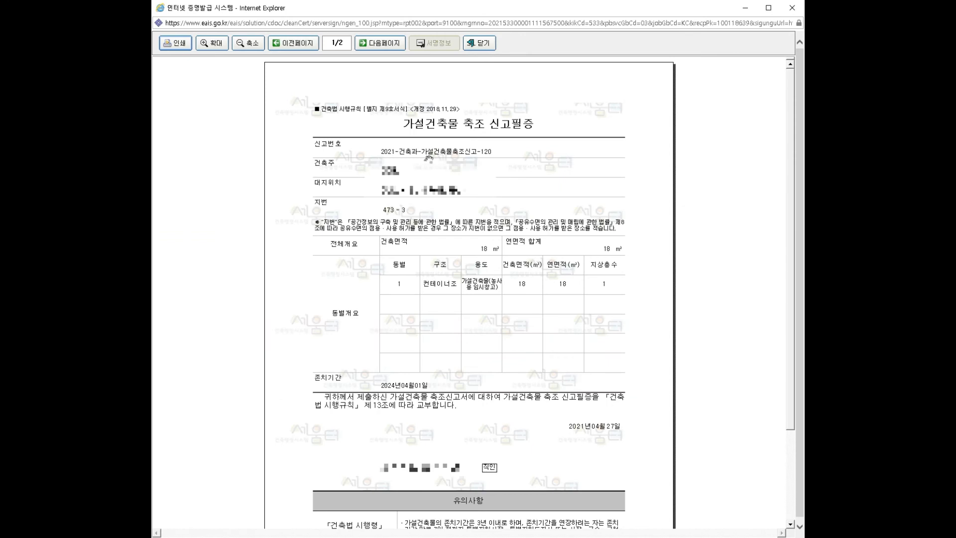